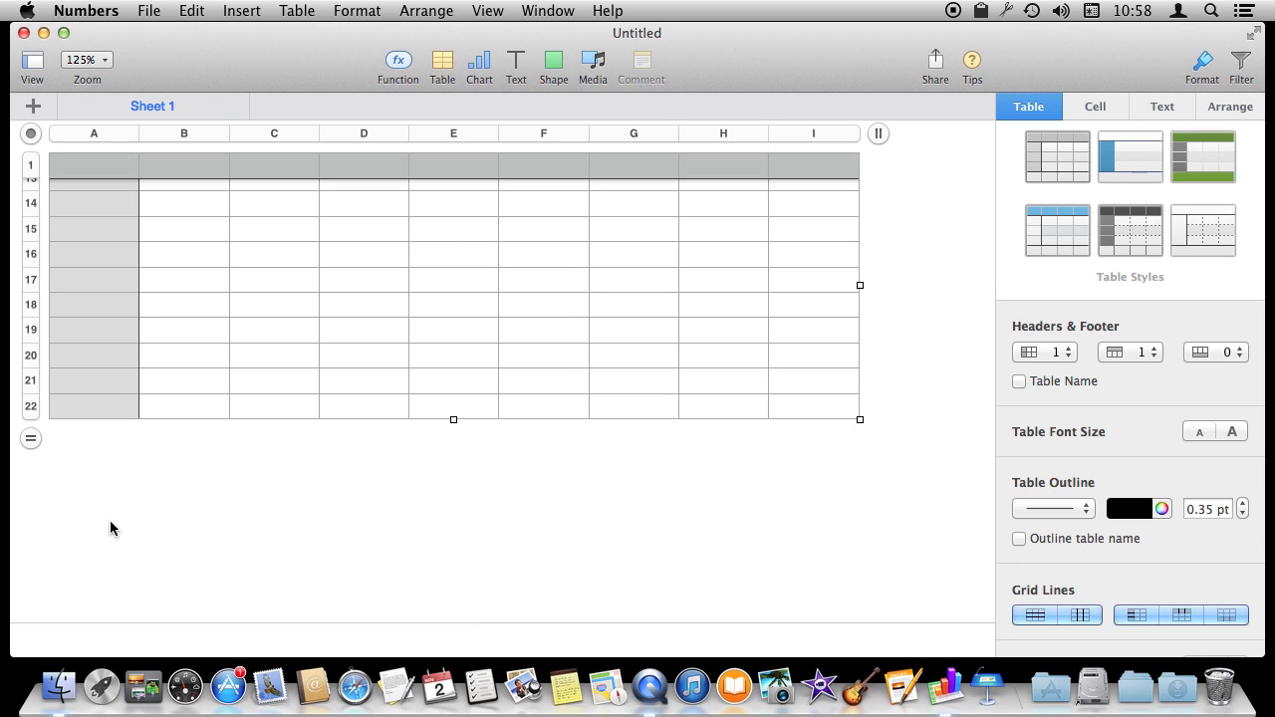
Shrink the empty table to two rows and four columns, A through D
drag(31, 442, 36, 232)
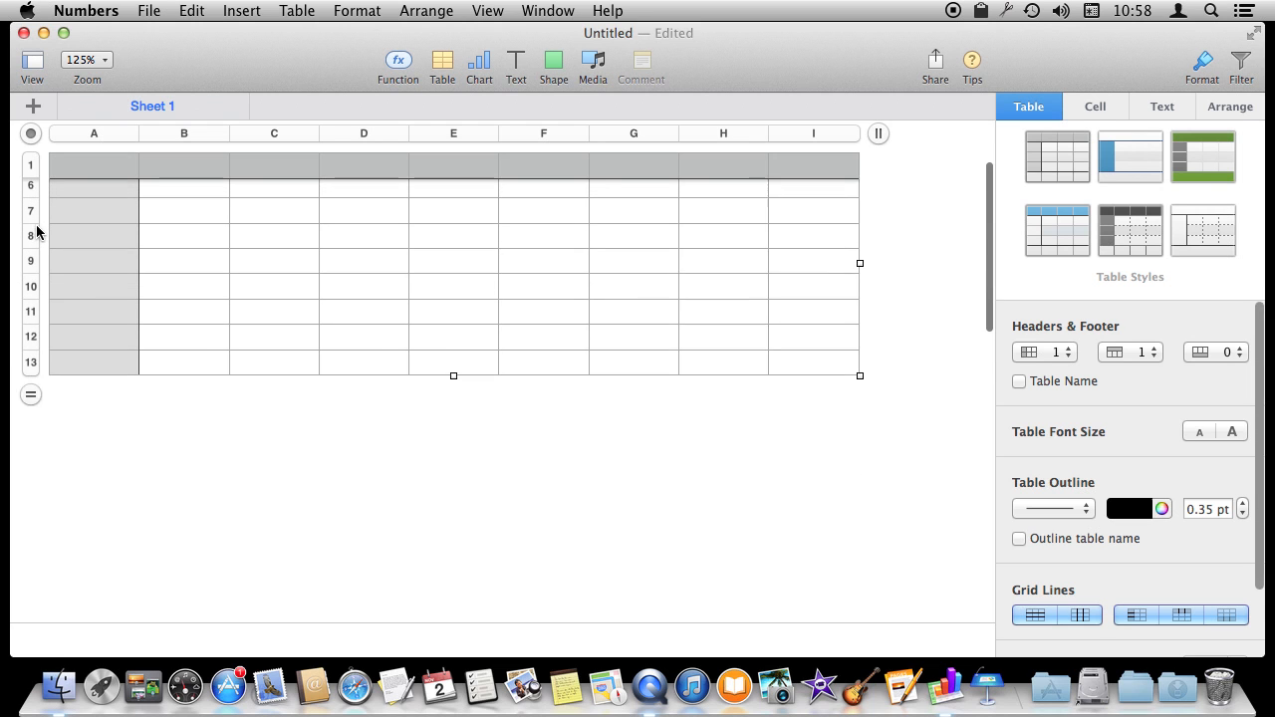
drag(25, 421, 28, 295)
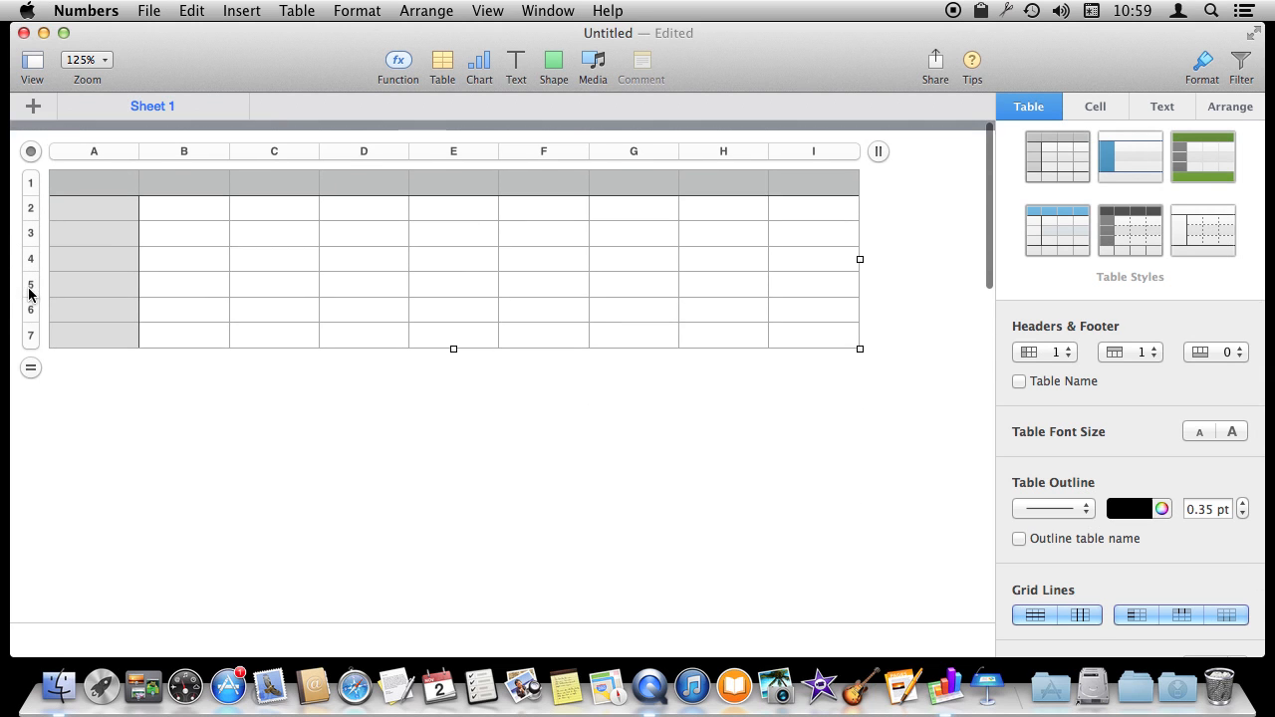
drag(29, 355, 28, 237)
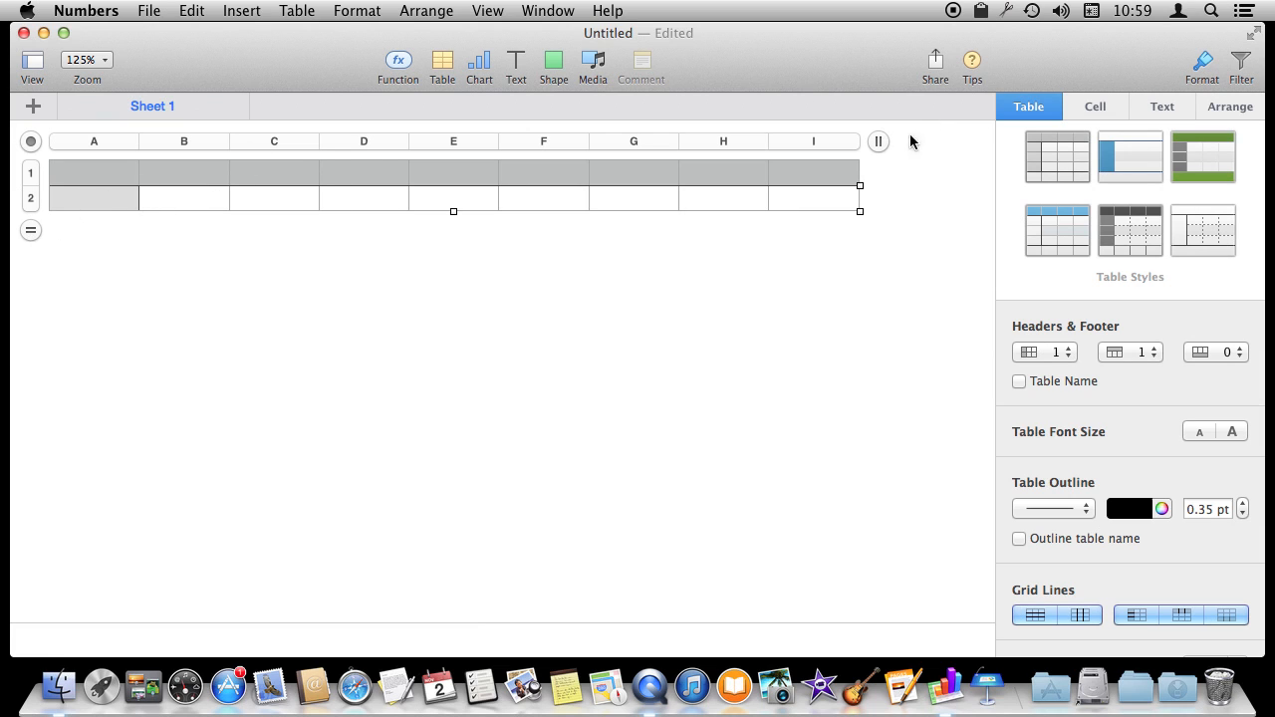
drag(877, 142, 449, 162)
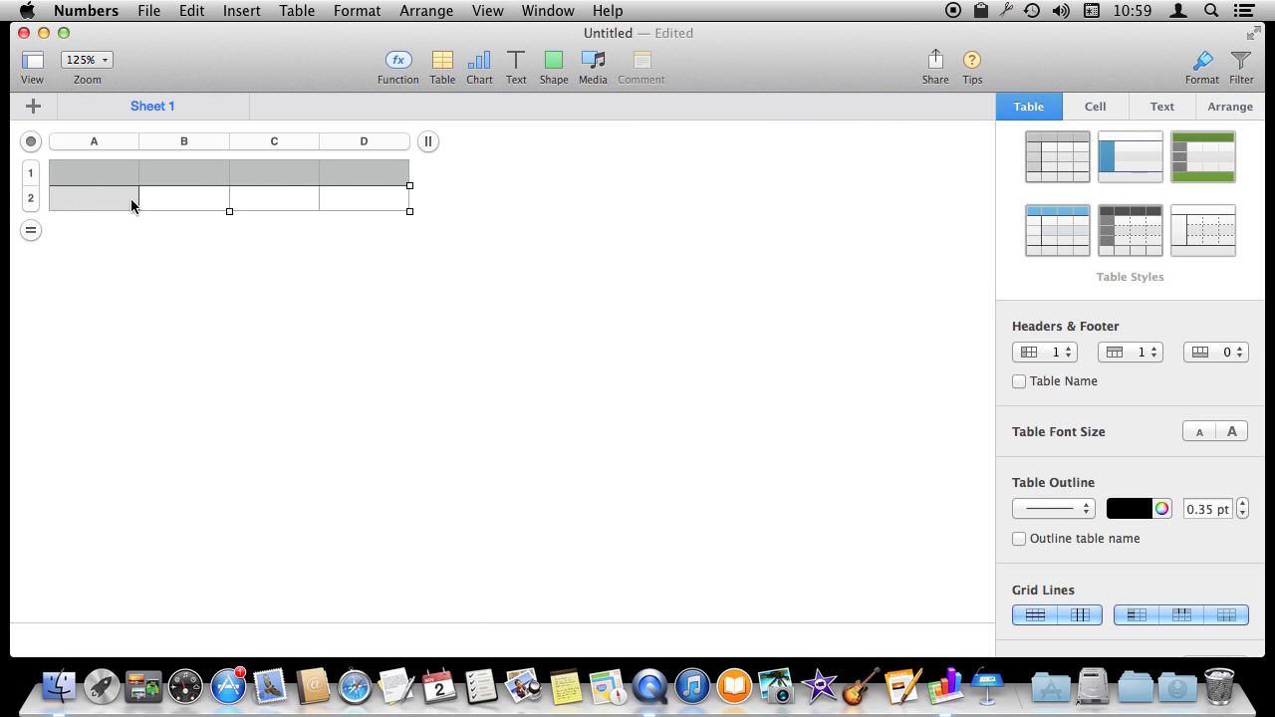
Enter the column headers Count, Cost and Price in cells B1 through D1
click(195, 179)
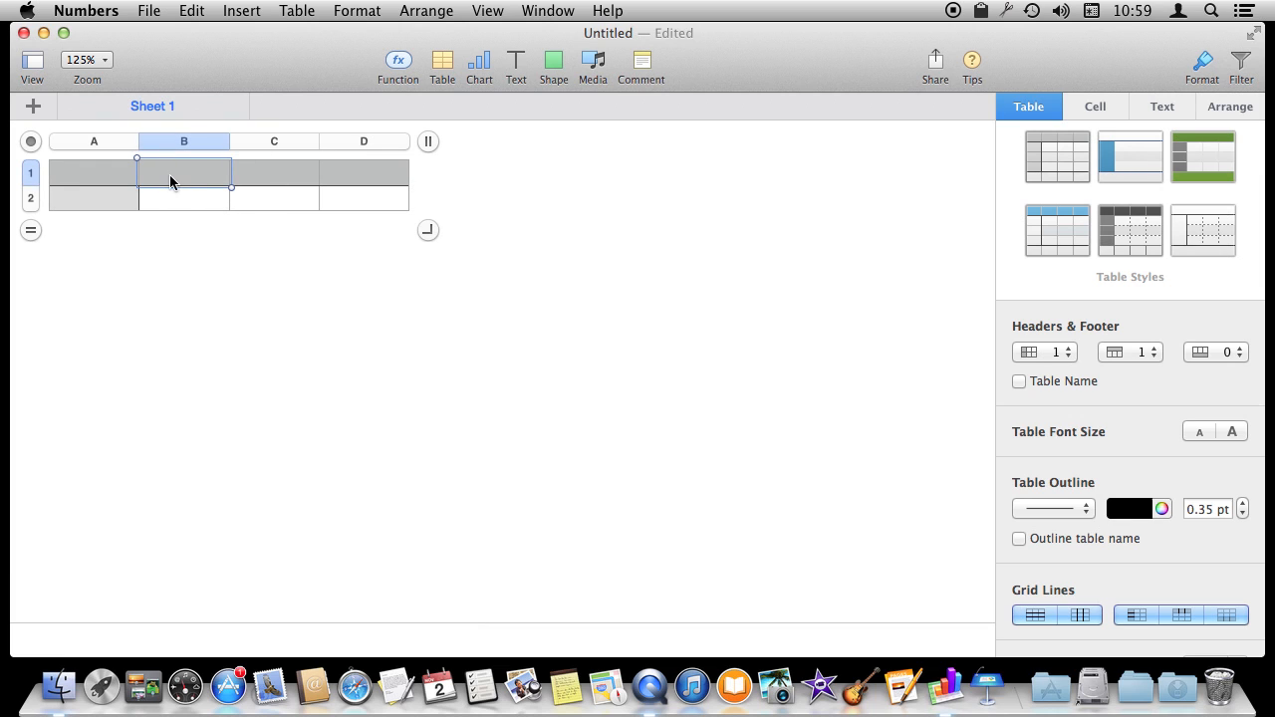
click(195, 177)
text(Count)
key(Return)
key(Up)
key(Right)
text(Cost)
key(Tab)
text(Price)
key(BackSpace)
key(BackSpace)
key(BackSpace)
text(ice)
key(Return)
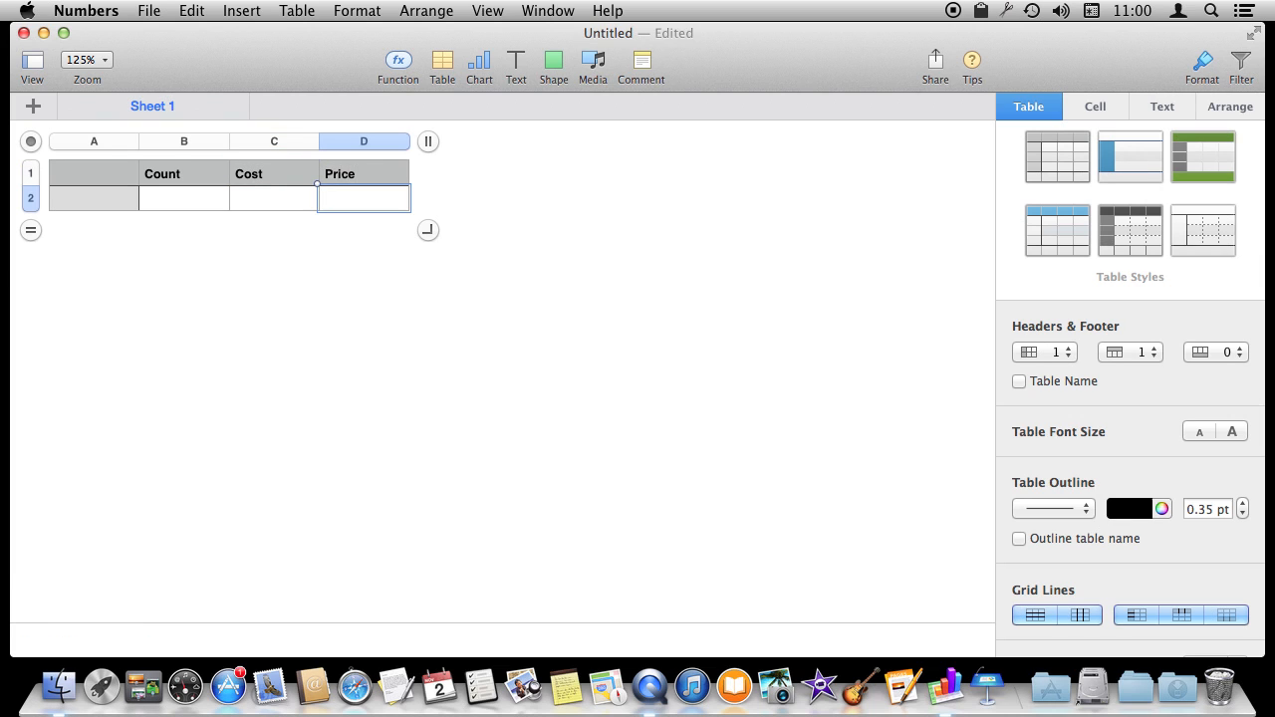
Fill row 2 with the item Apple, count 30, cost 0.3 and price 0.5
key(Left)
key(Left)
key(Left)
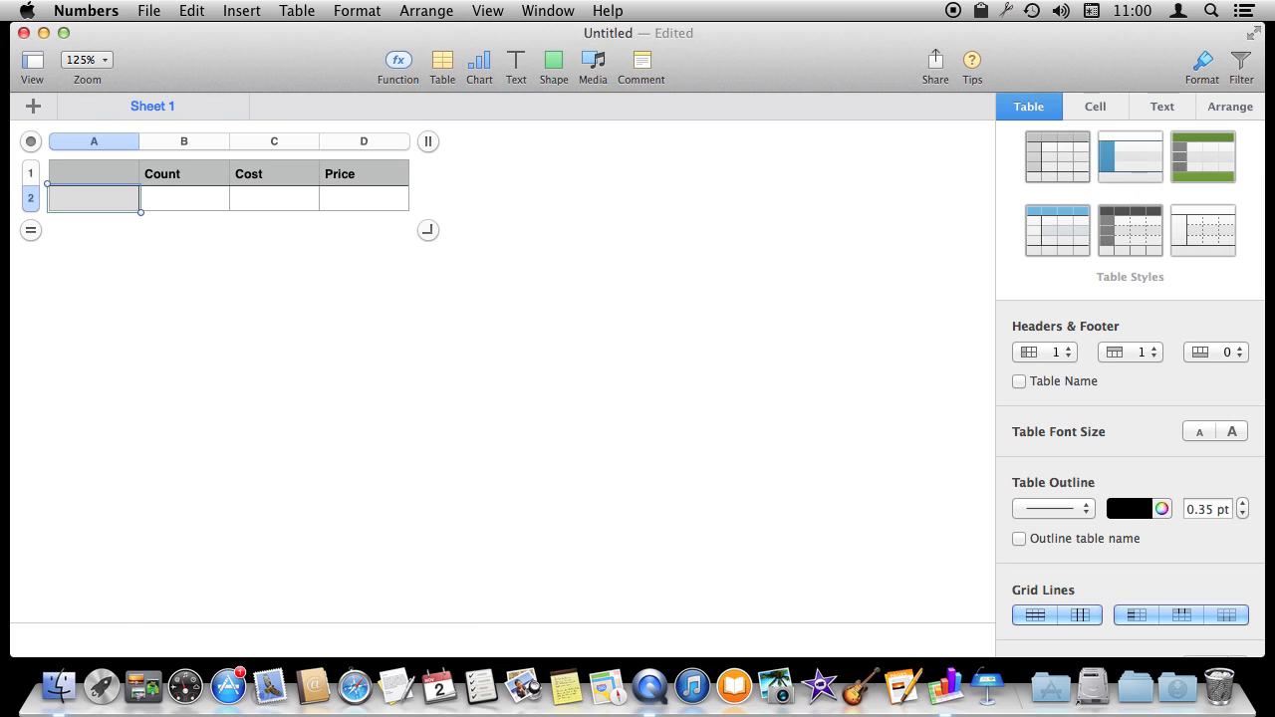
text(Apple)
key(Tab)
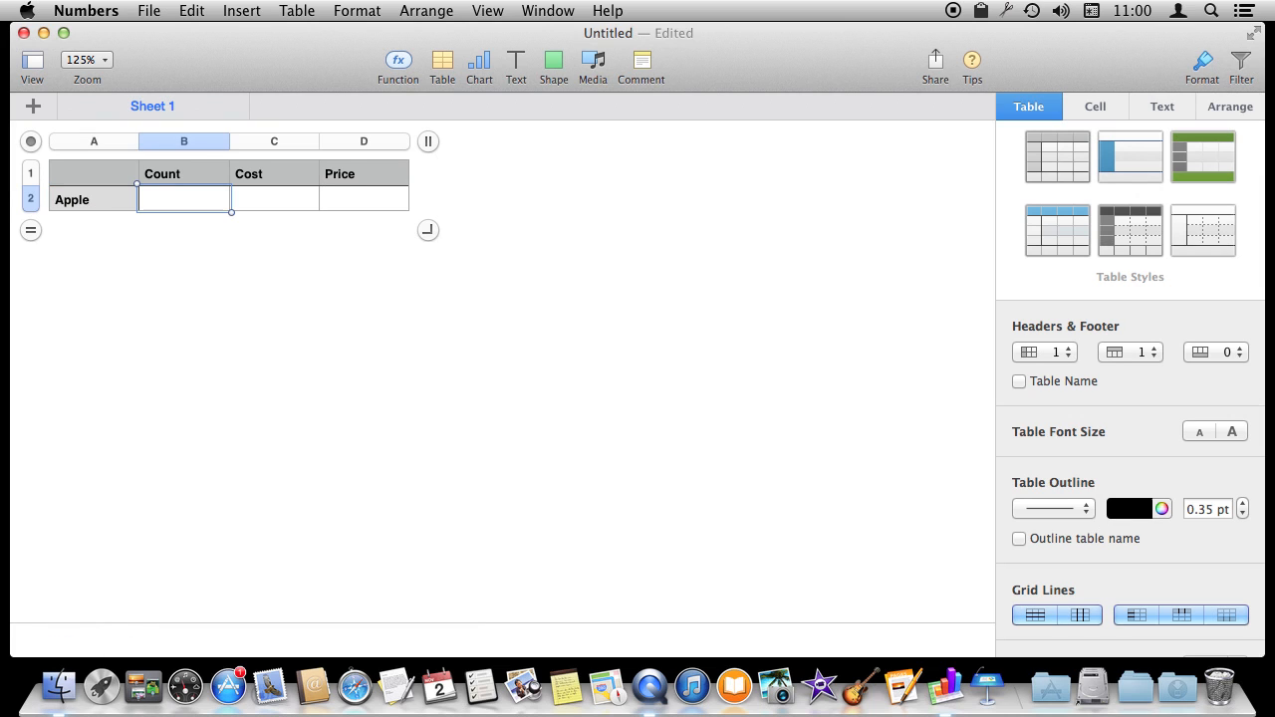
text(30)
key(Return)
key(Up)
key(Right)
key(Down)
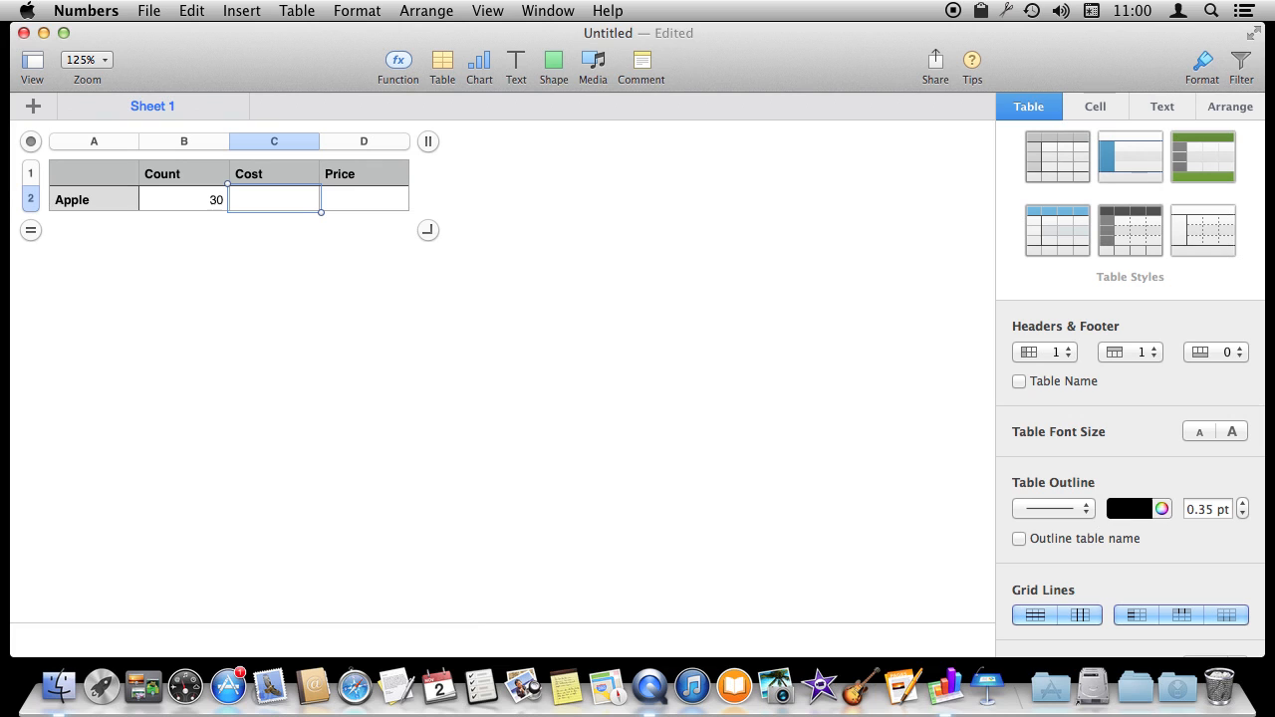
text(0.3)
key(Tab)
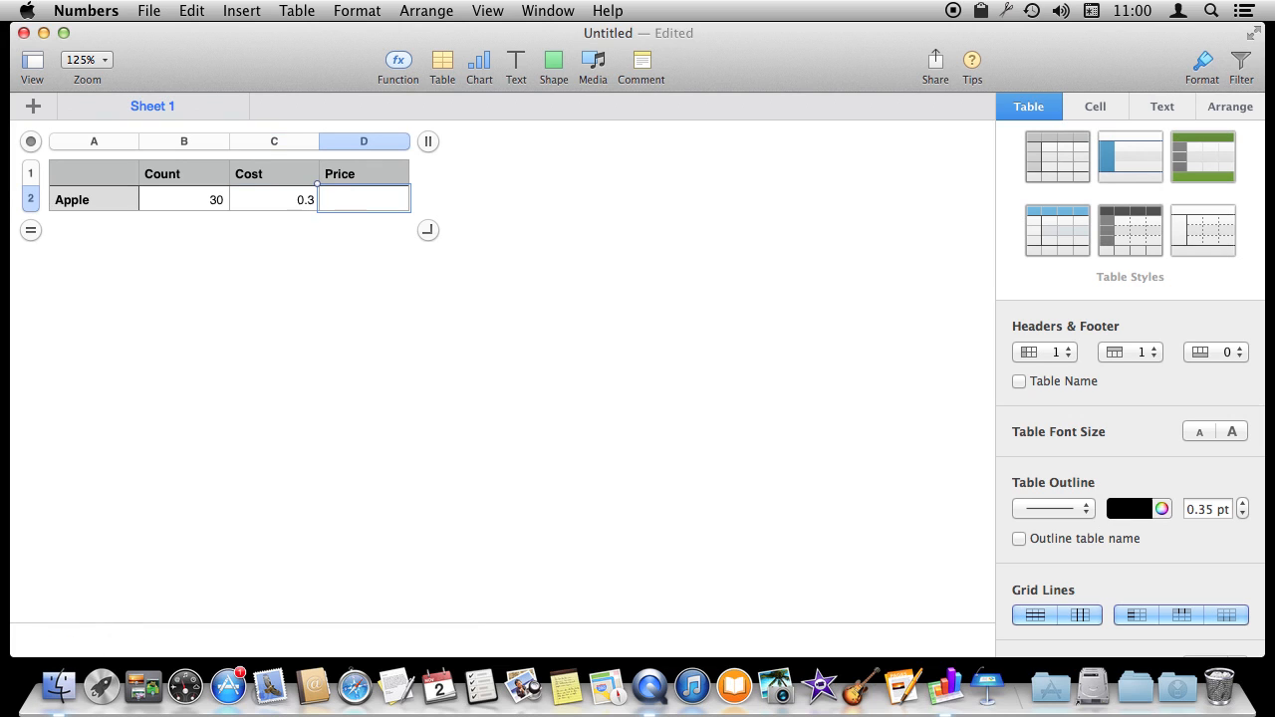
text(0.5)
key(Return)
Add a new empty row to the table below the Apple row
key(Left)
key(Left)
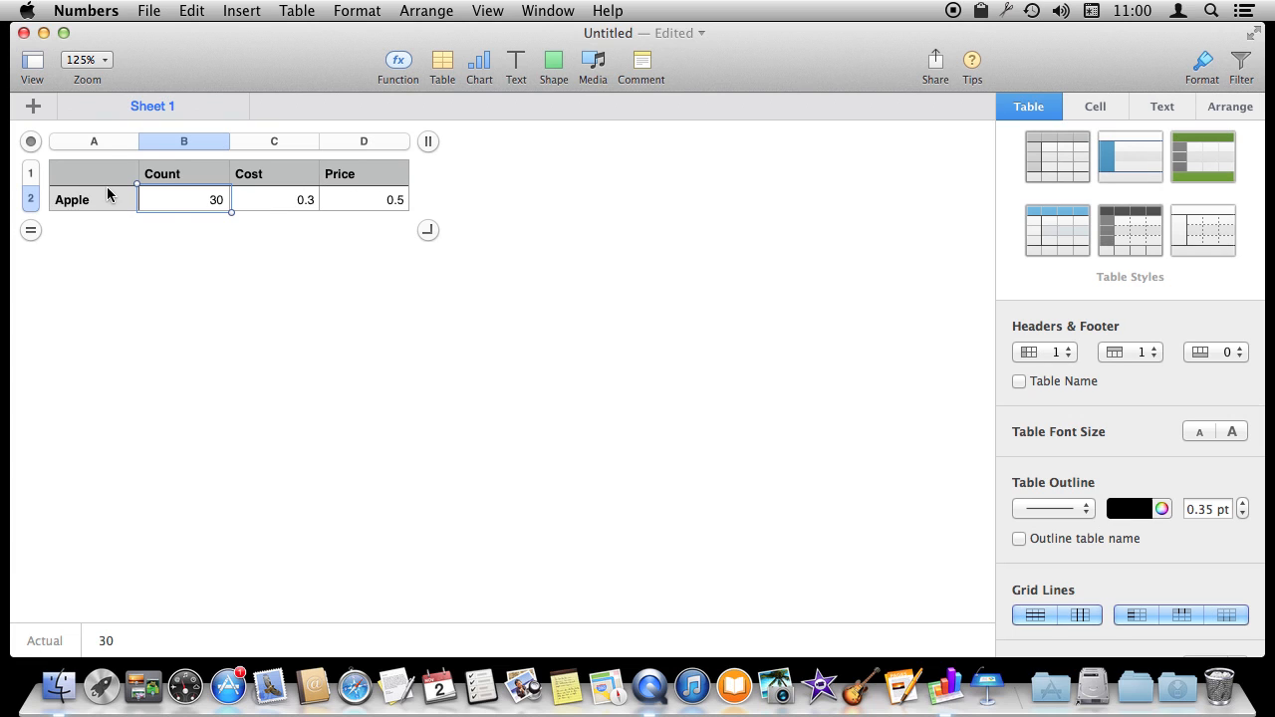
key(Right)
key(Right)
key(Left)
key(Left)
key(Return)
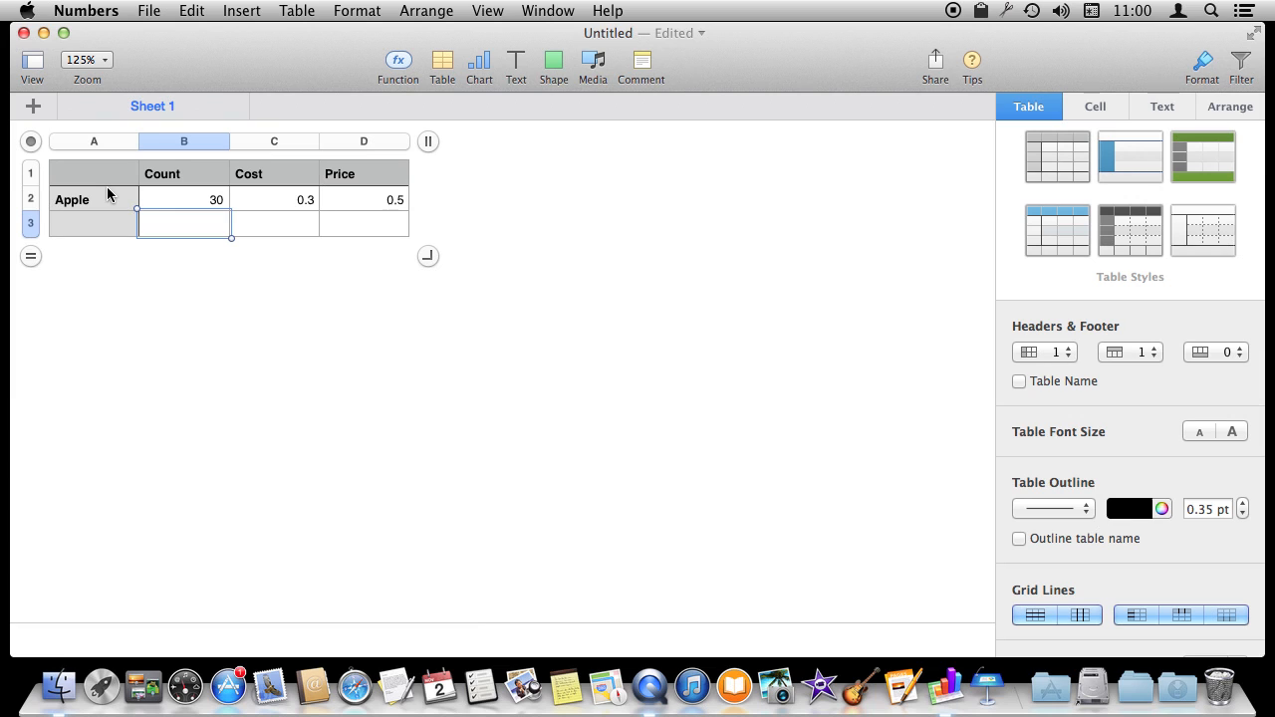
Fill row 3 with the item Orange, count 20, cost 0.2 and price 0.4
key(Left)
text(O)
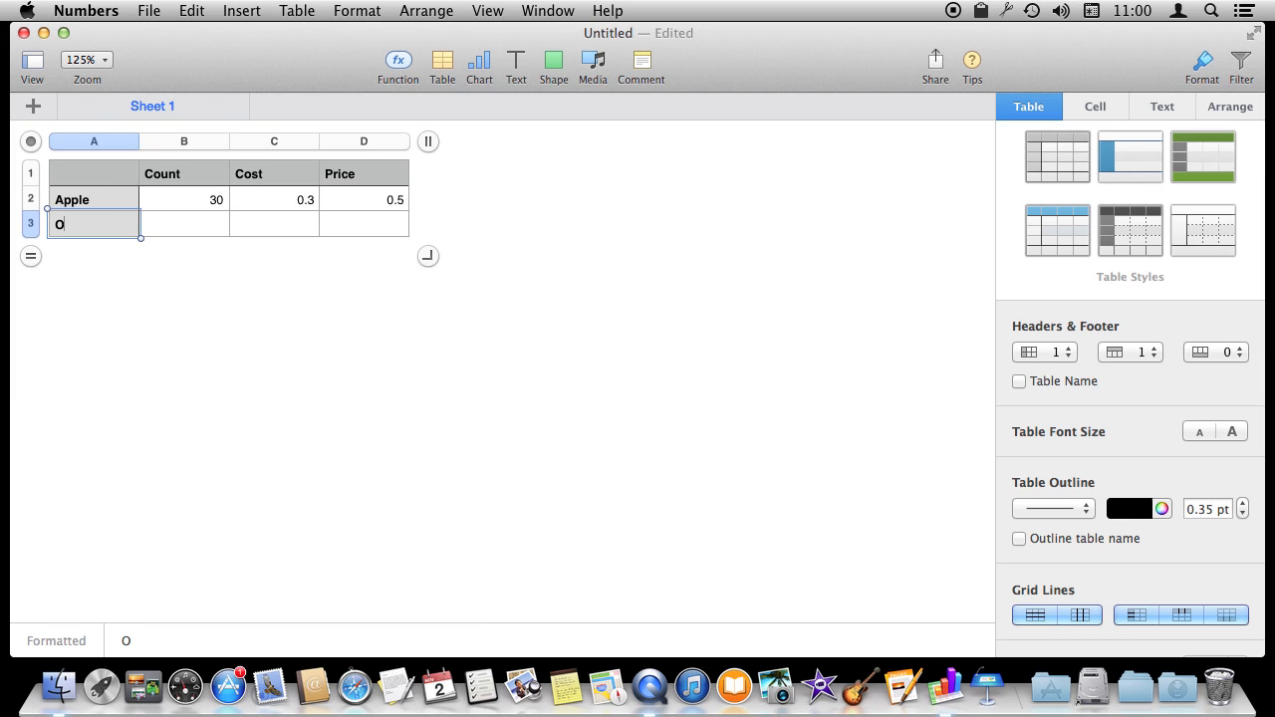
text(range)
key(Tab)
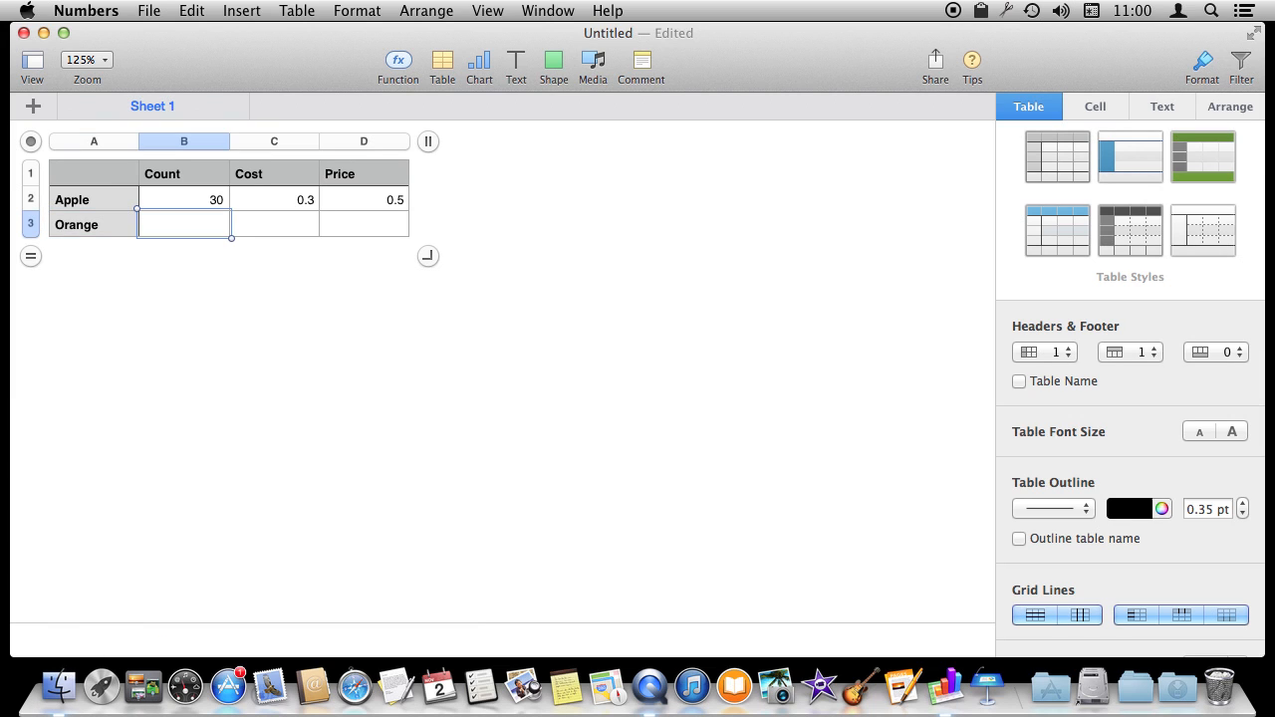
text(20)
key(Tab)
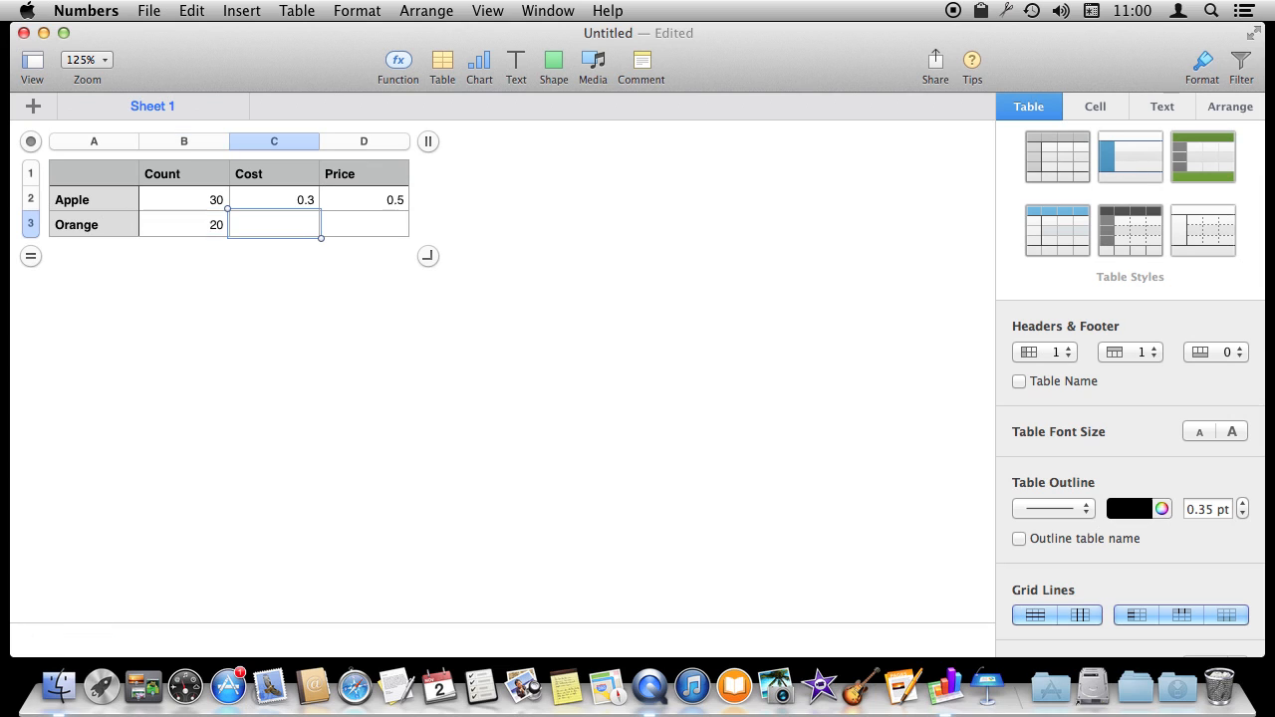
text(0.2)
key(Tab)
text(0.4)
key(Return)
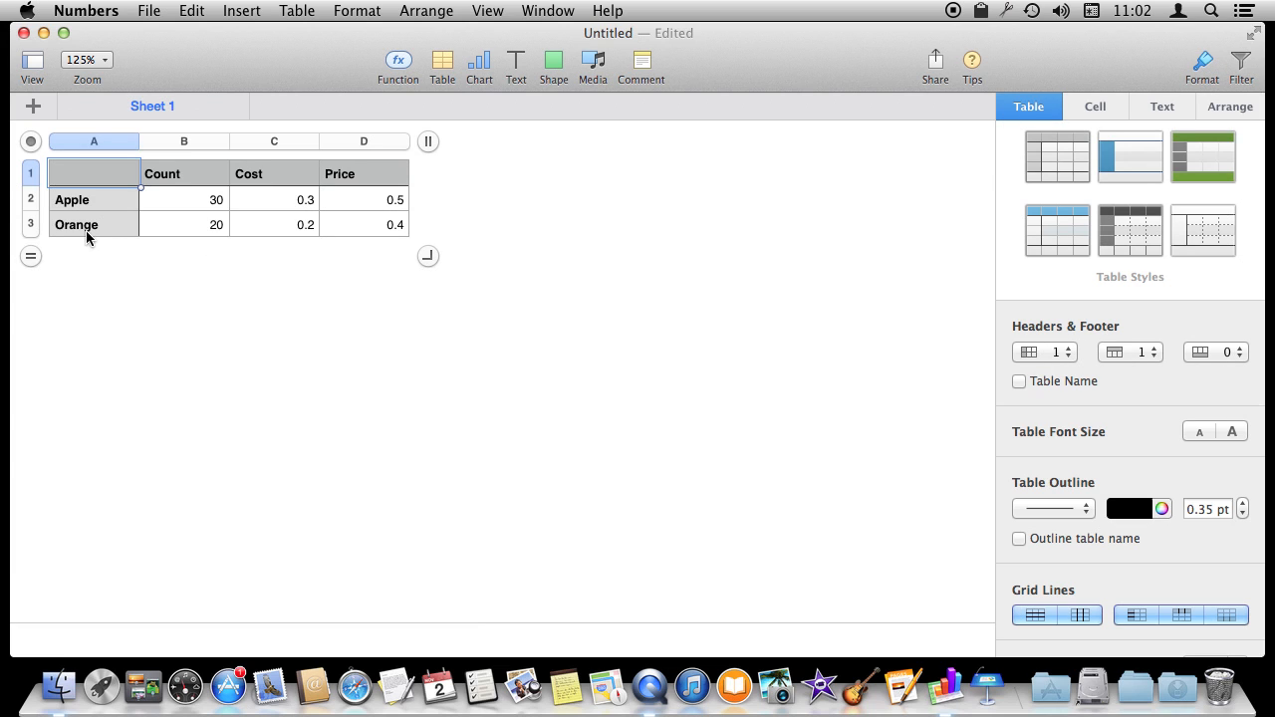
Add a fourth row to the table and set the number of footer rows to 1
drag(30, 258, 30, 290)
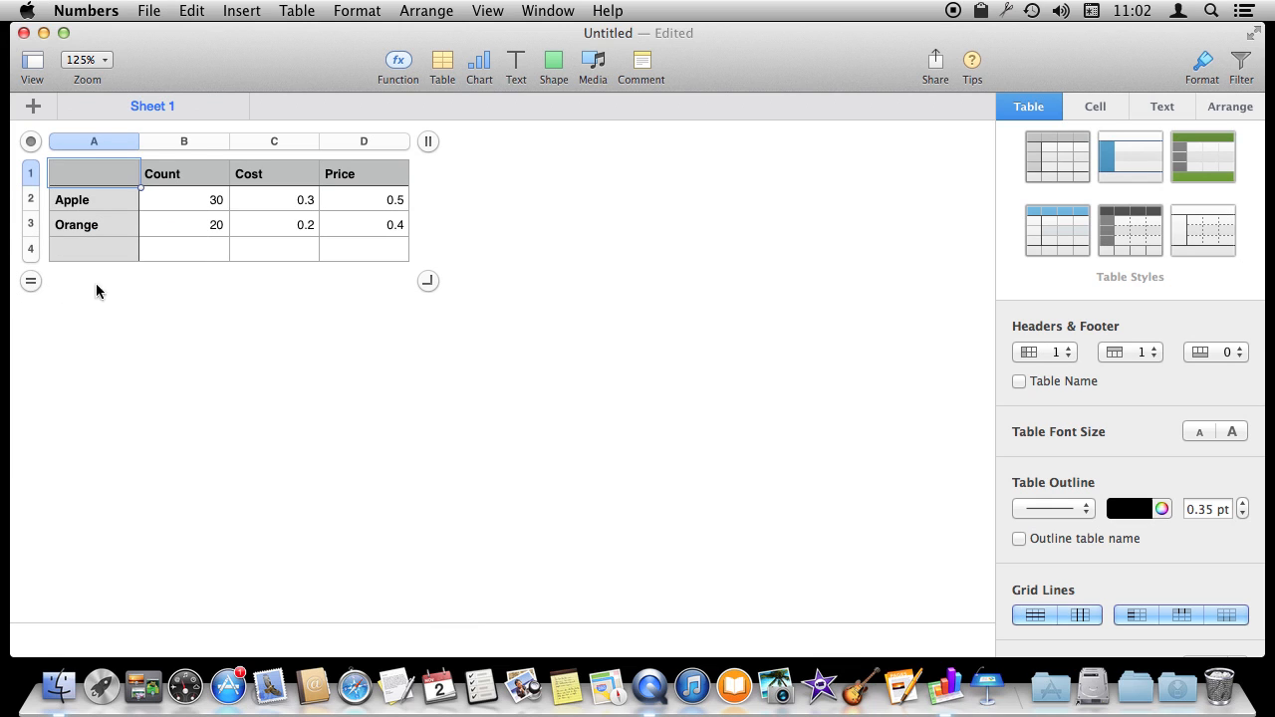
click(1223, 361)
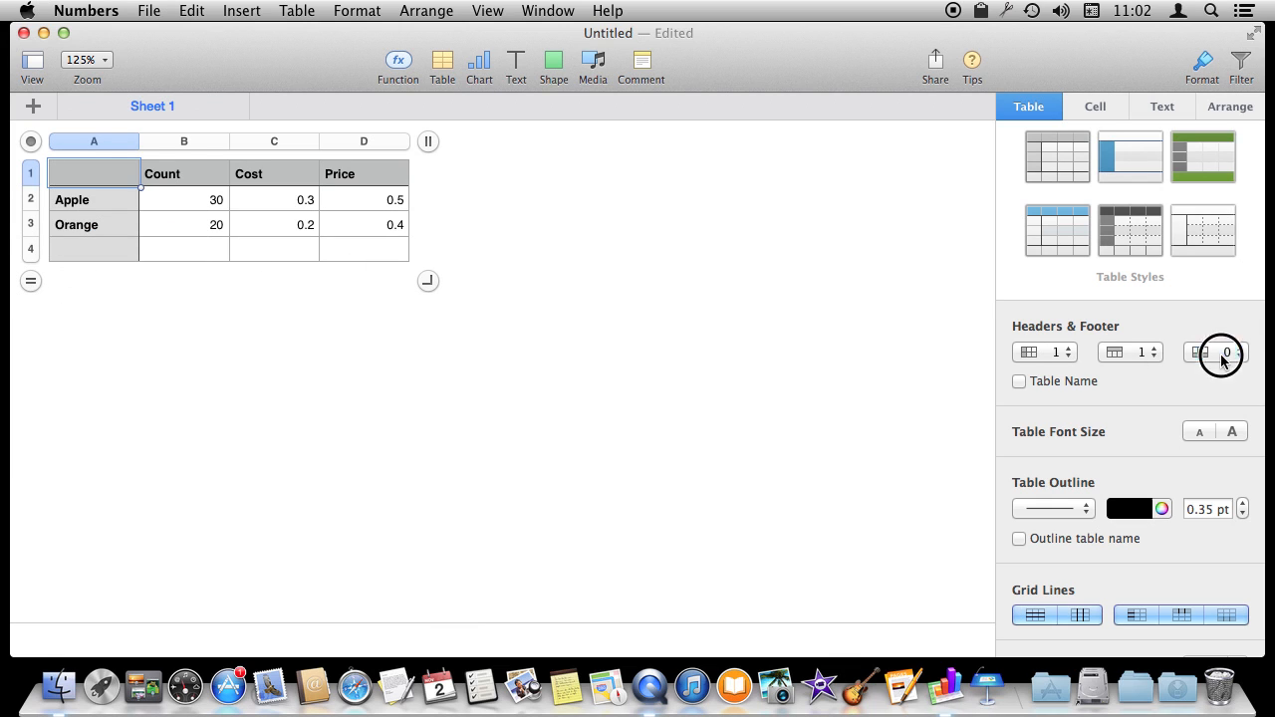
click(1217, 356)
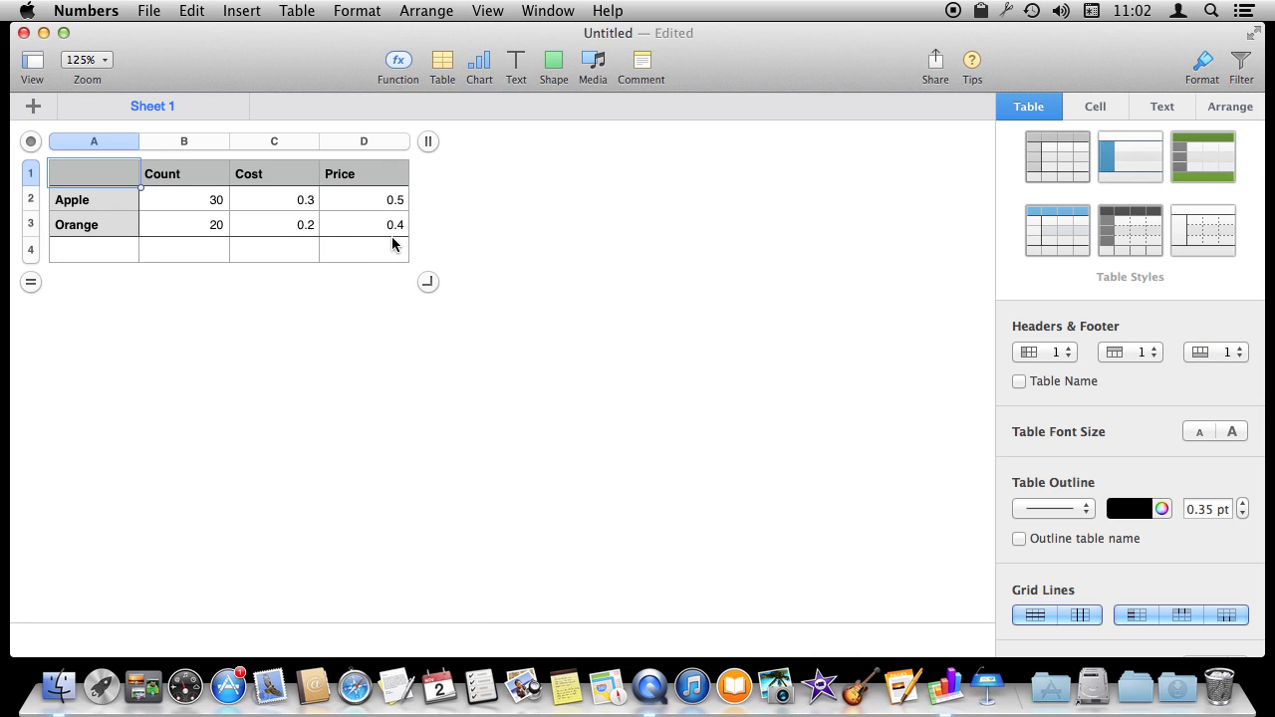
click(107, 255)
click(177, 253)
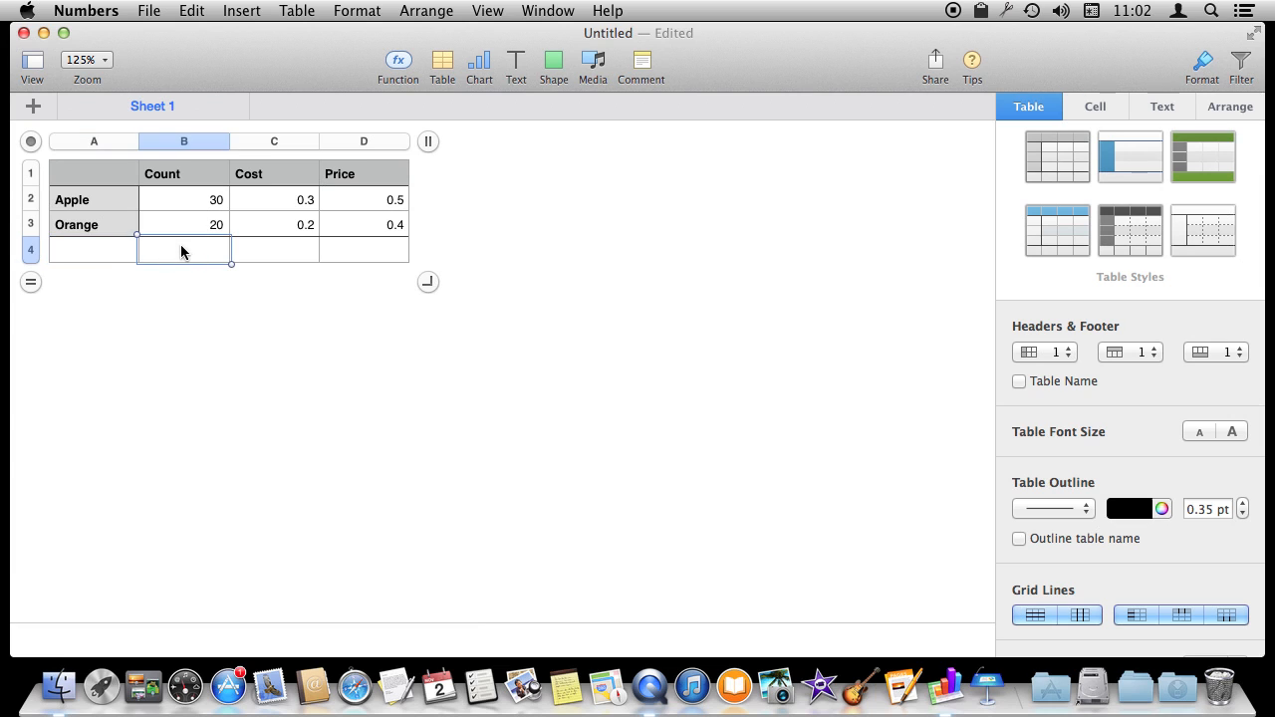
click(286, 255)
click(359, 249)
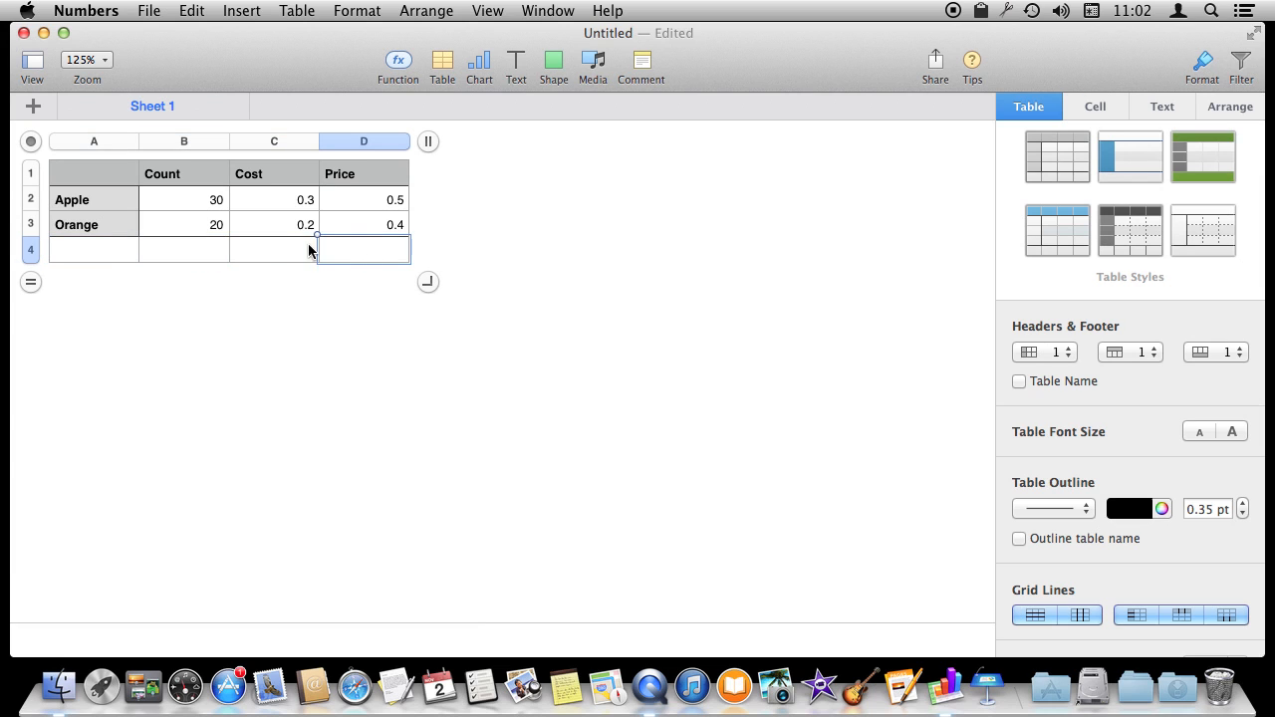
Enter a SUM formula over the whole Count column in footer cell B4
click(192, 250)
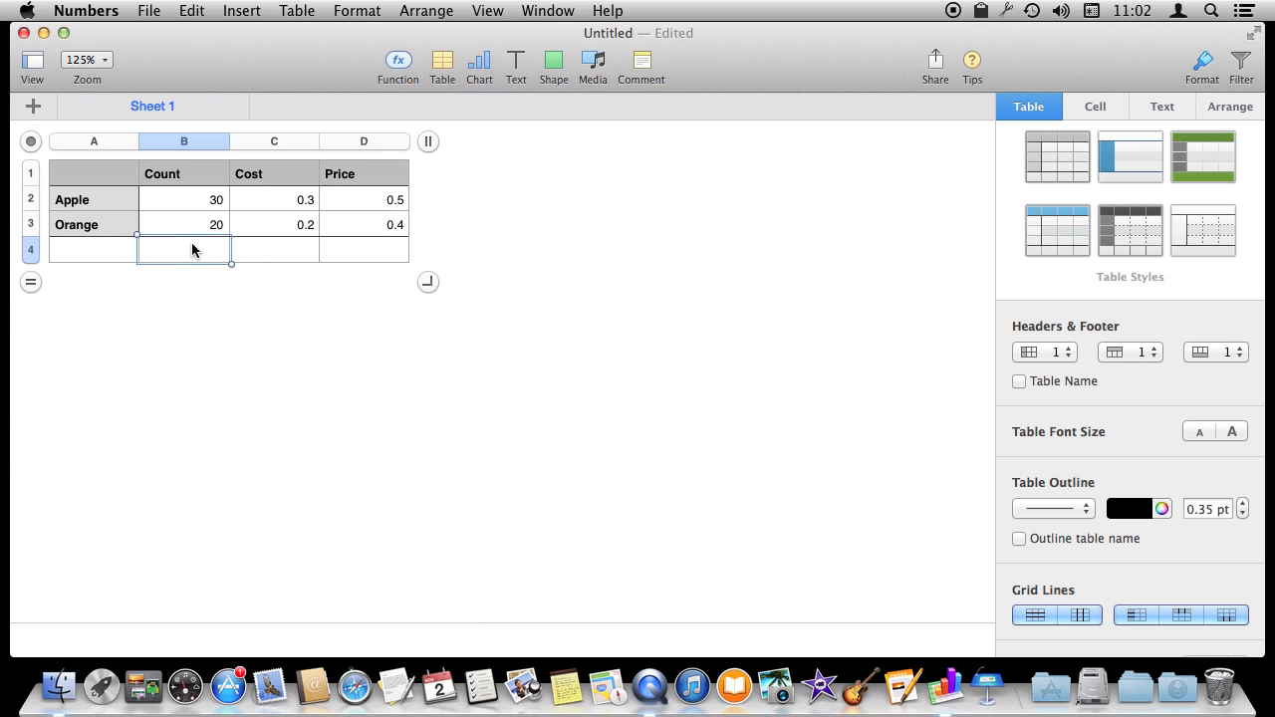
text(=)
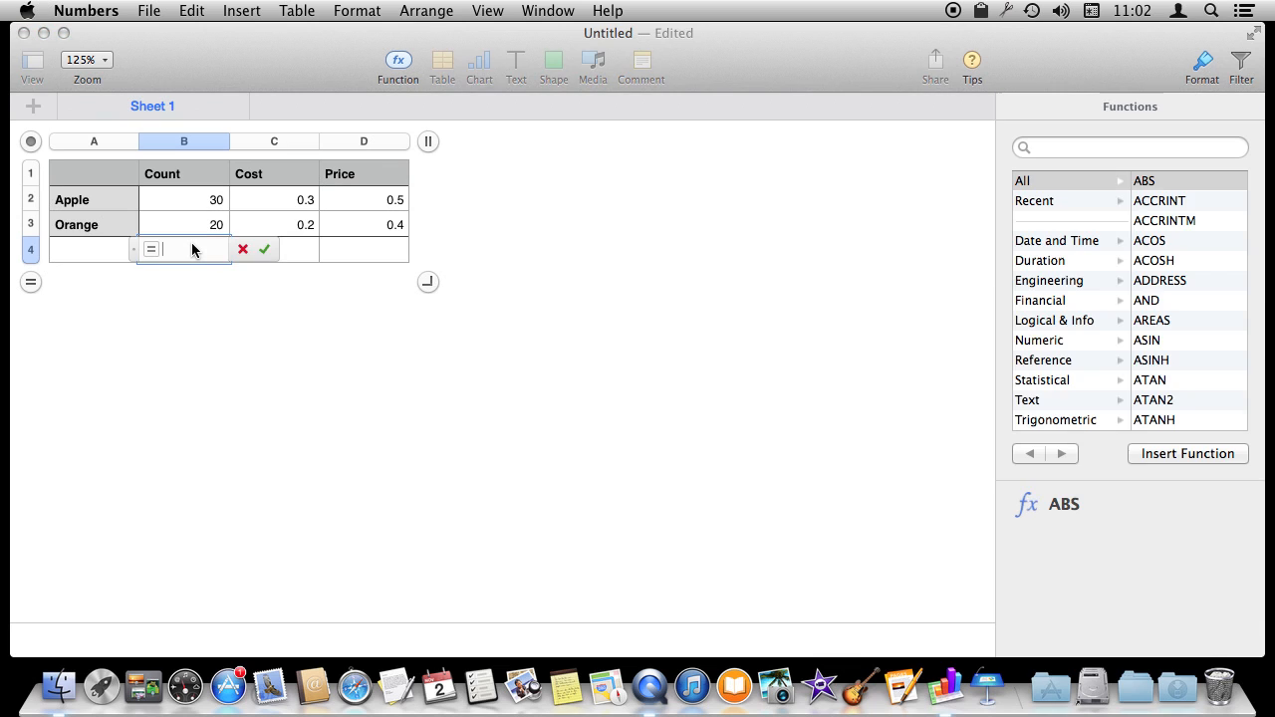
text(sum)
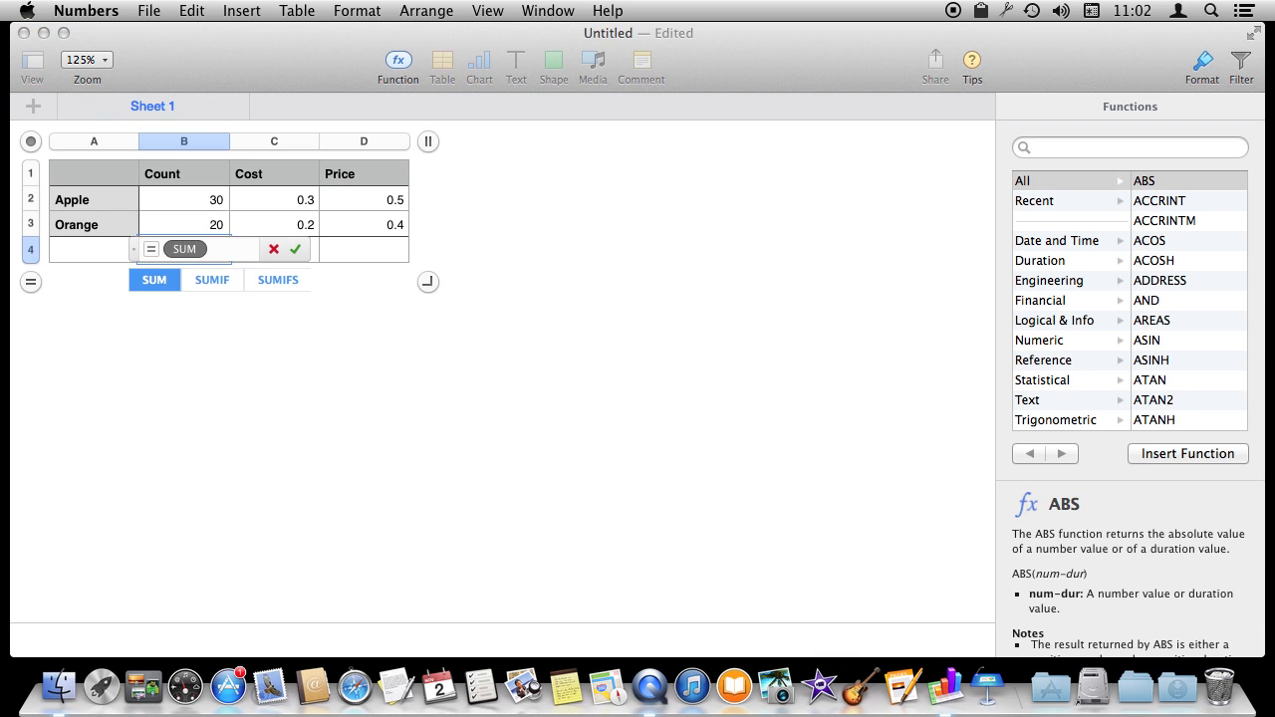
key(Return)
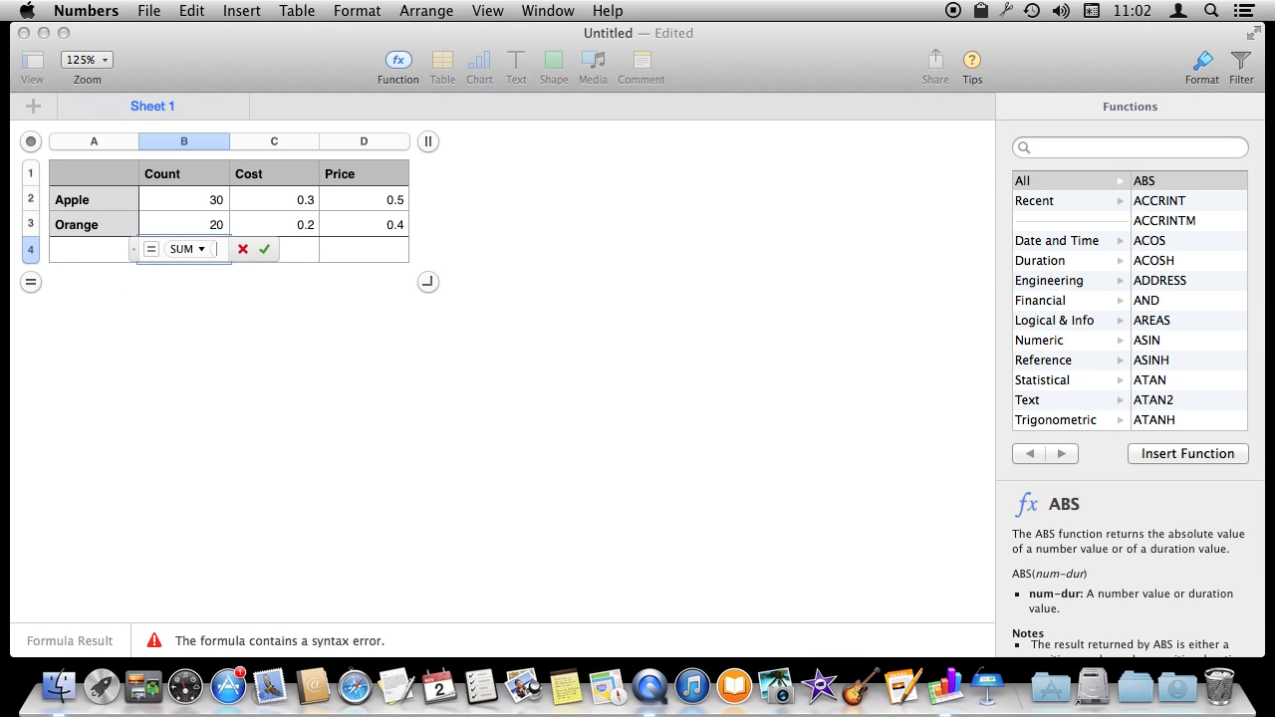
click(196, 144)
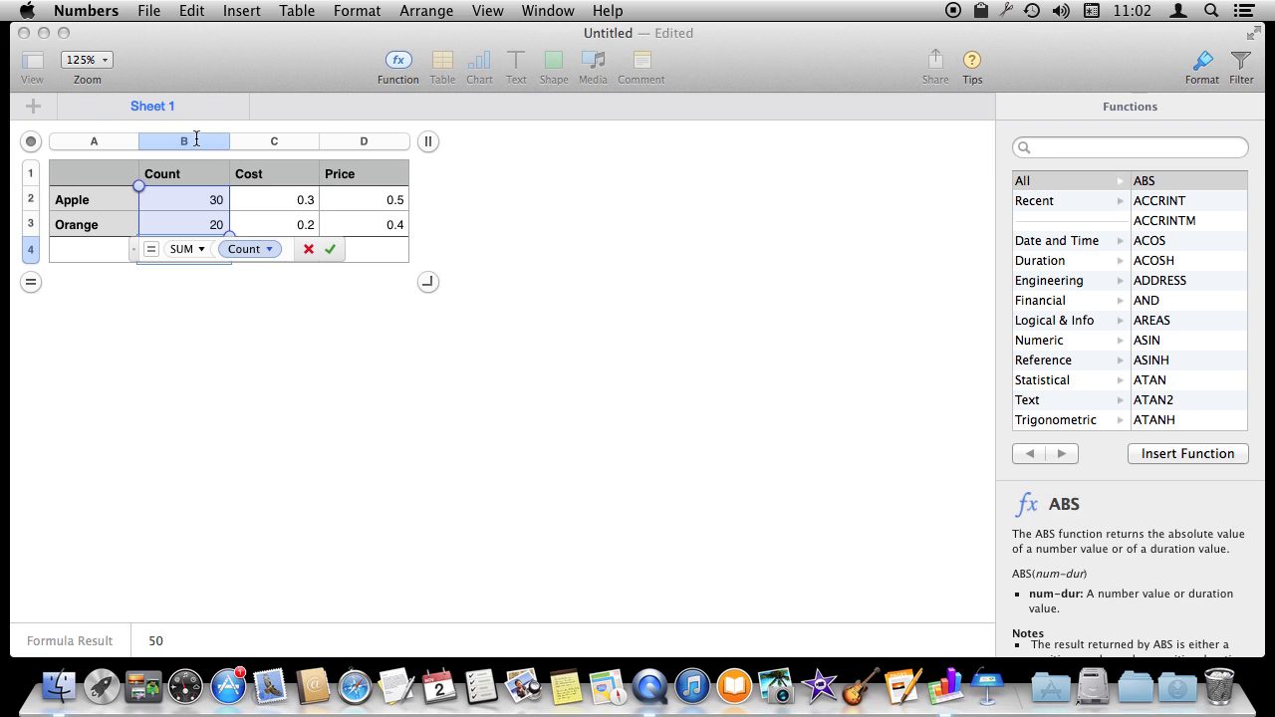
text())
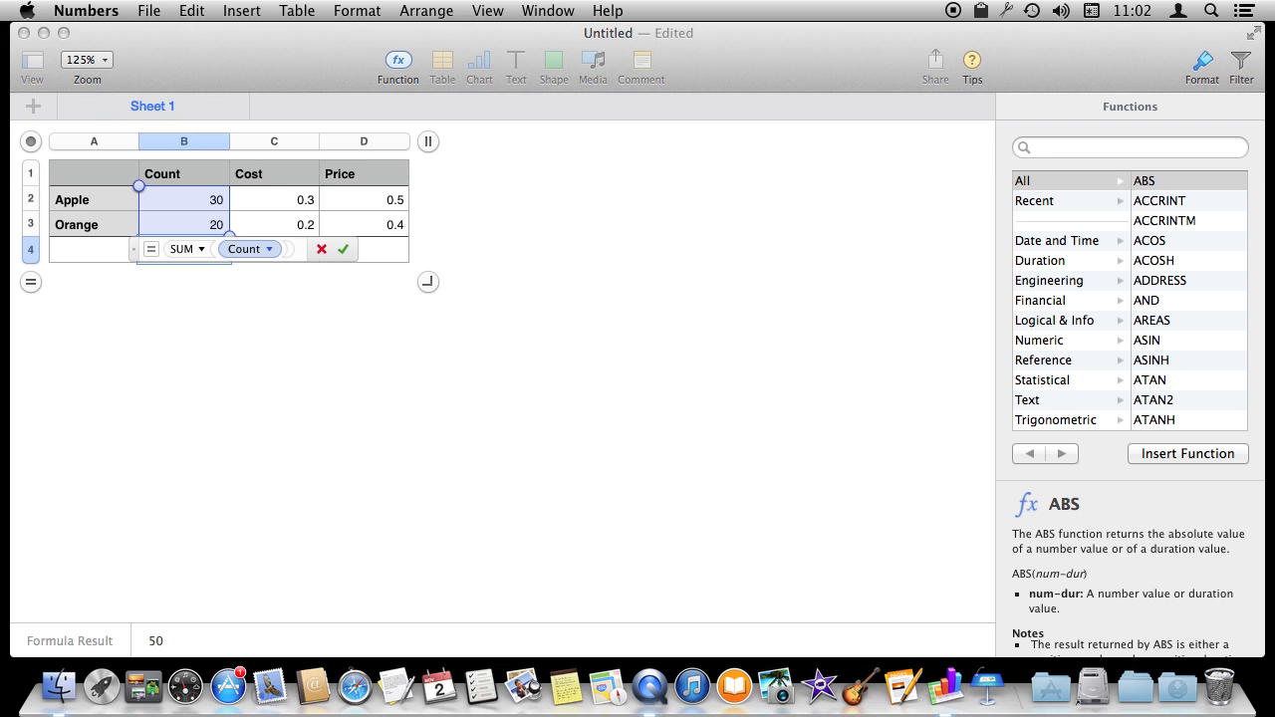
key(Return)
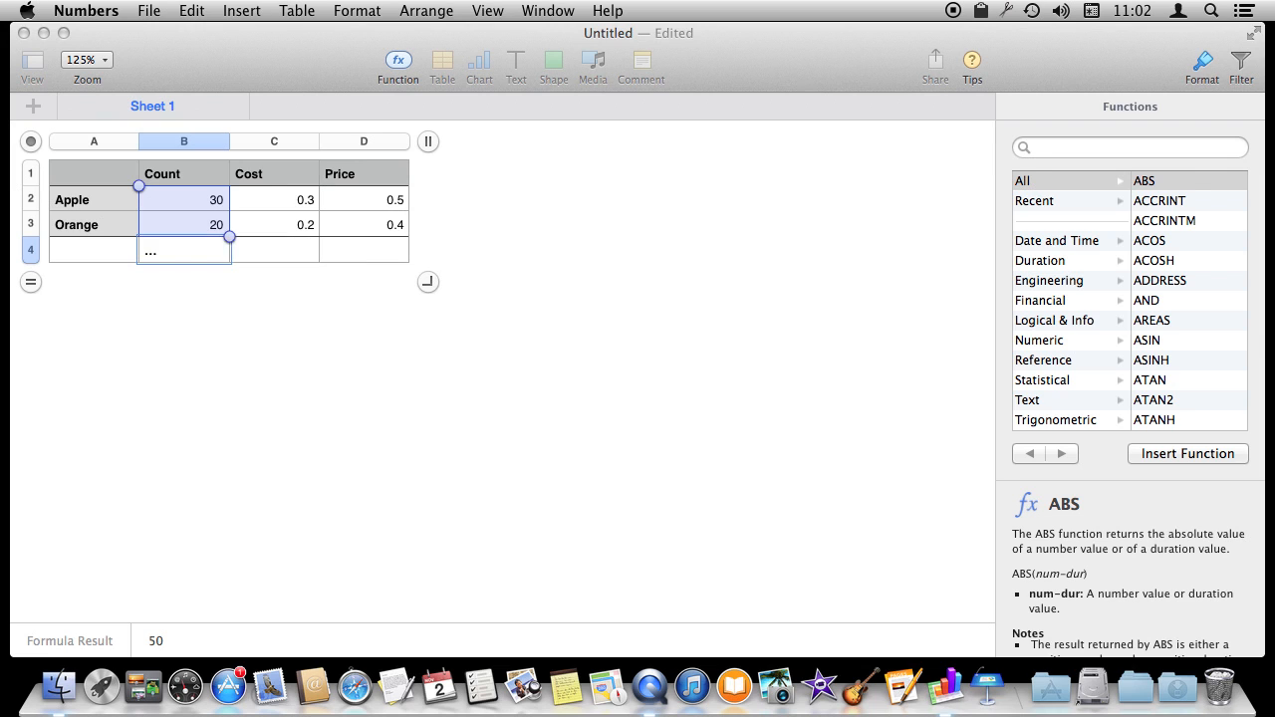
Enter an AVERAGE formula over the whole Cost column in footer cell C4
key(Up)
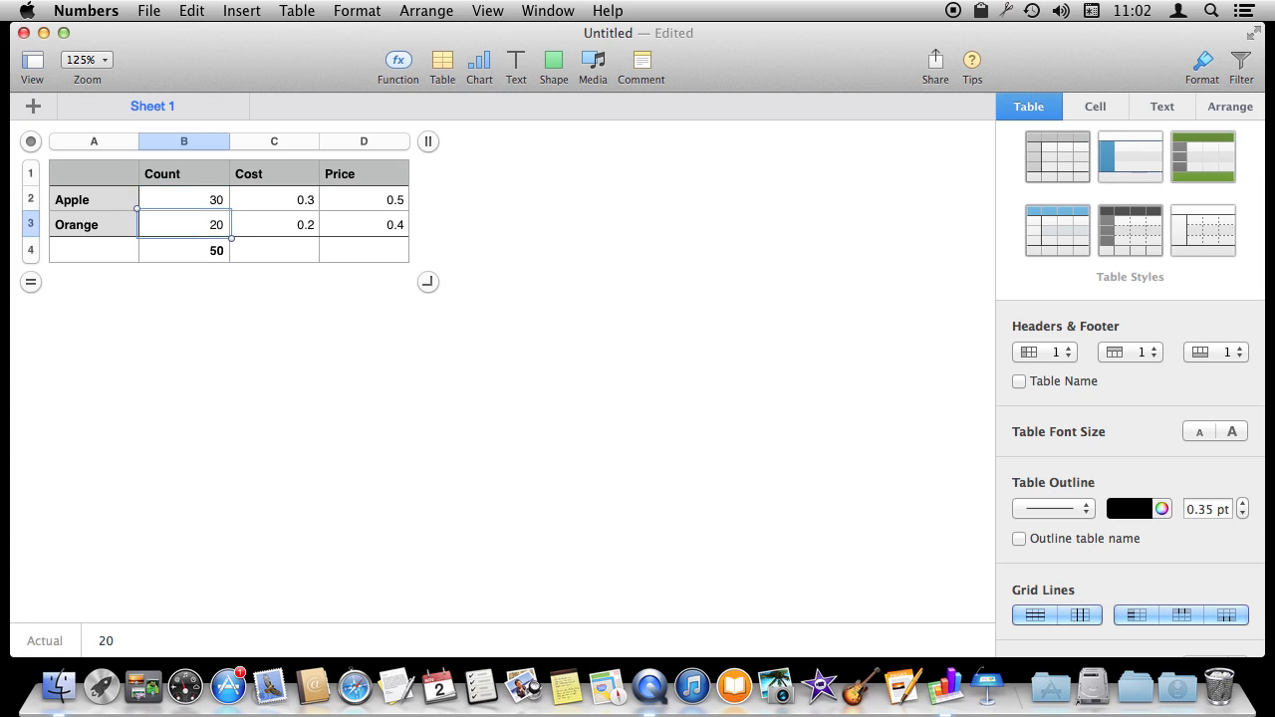
key(Down)
key(Right)
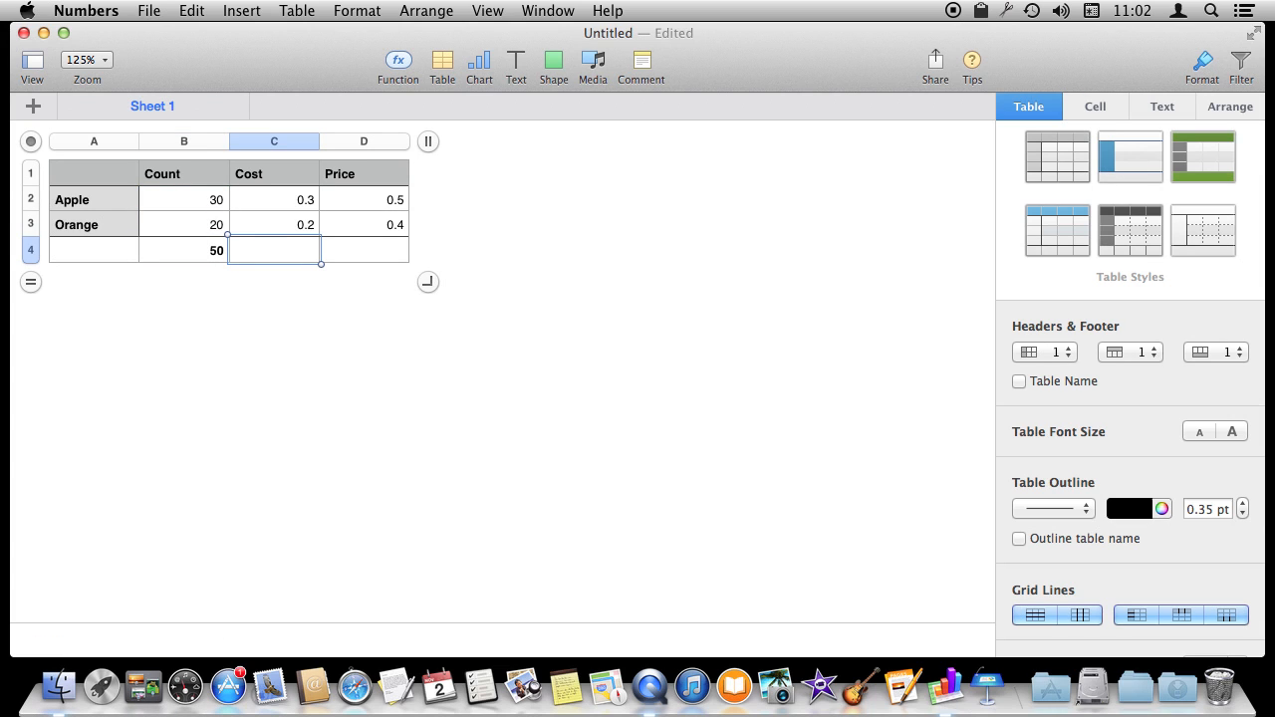
key(equal)
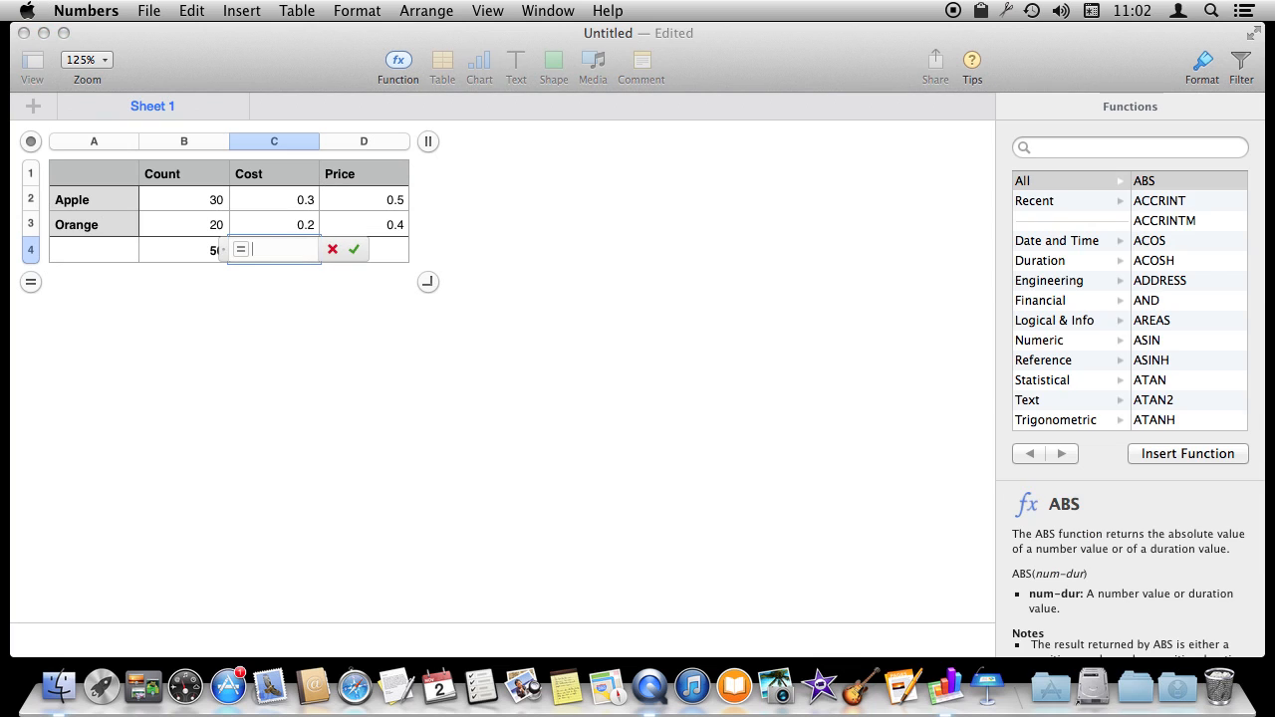
text(AVER)
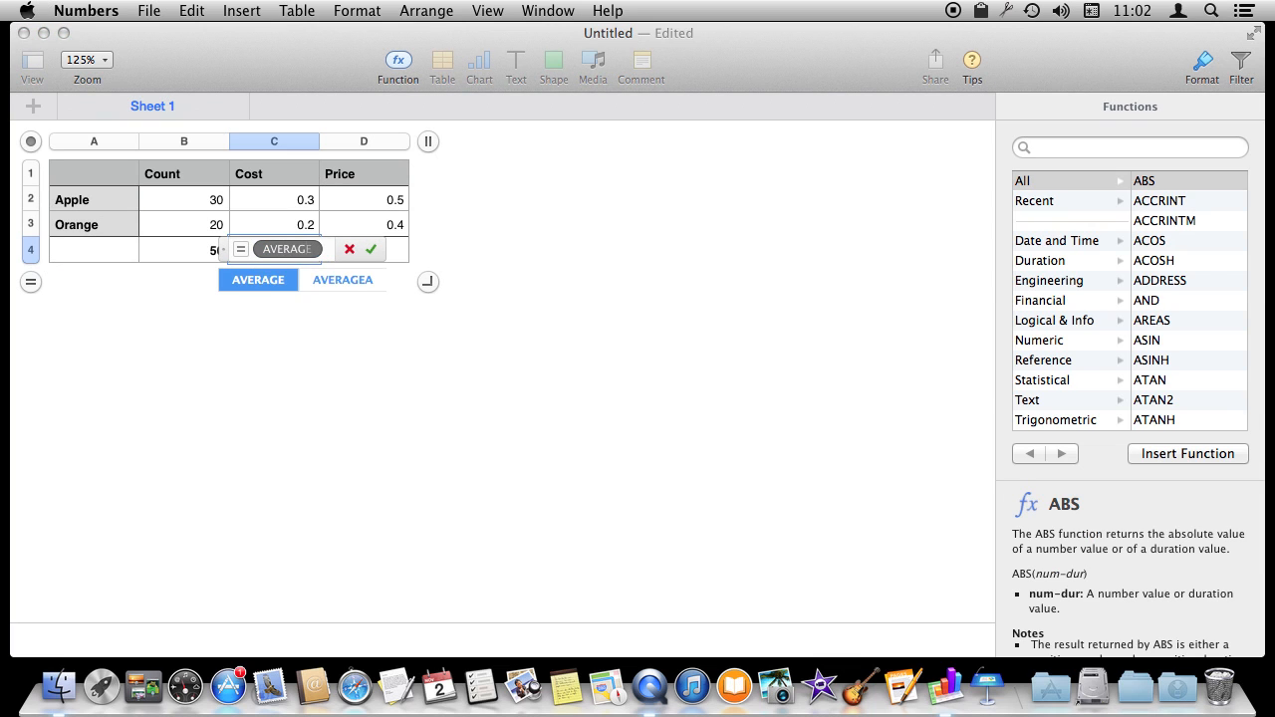
text(()
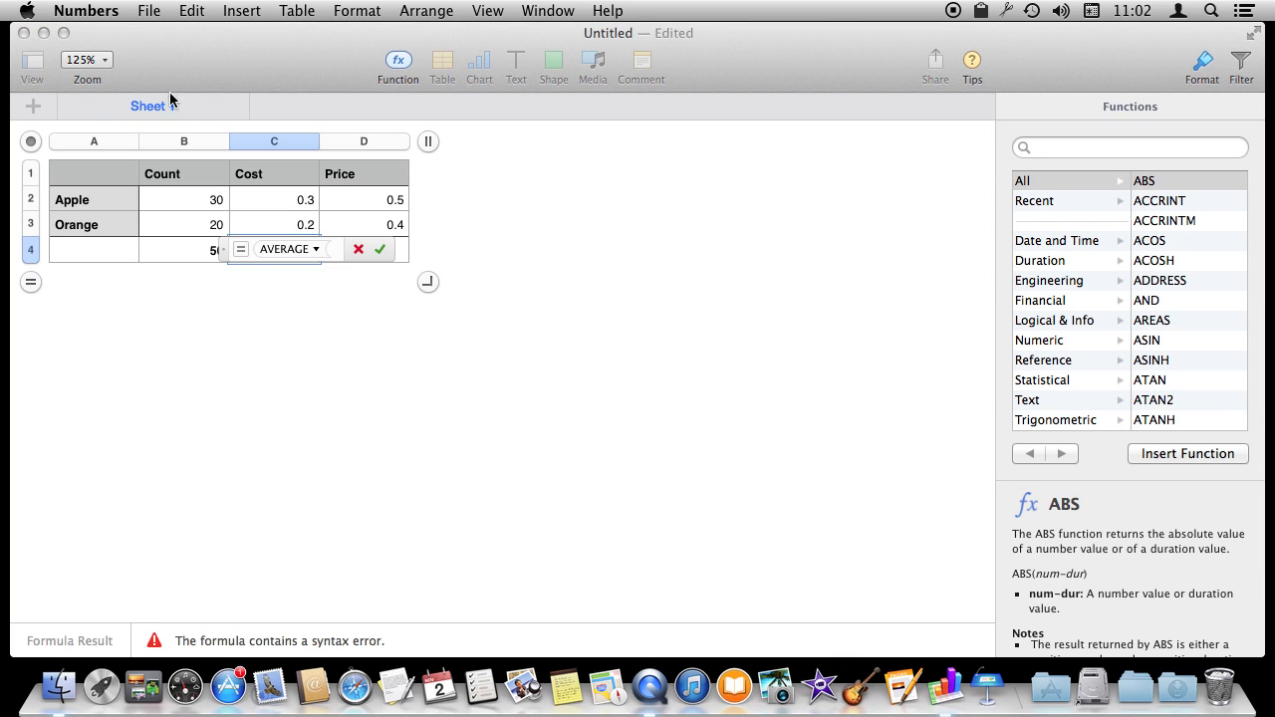
click(279, 142)
key(Return)
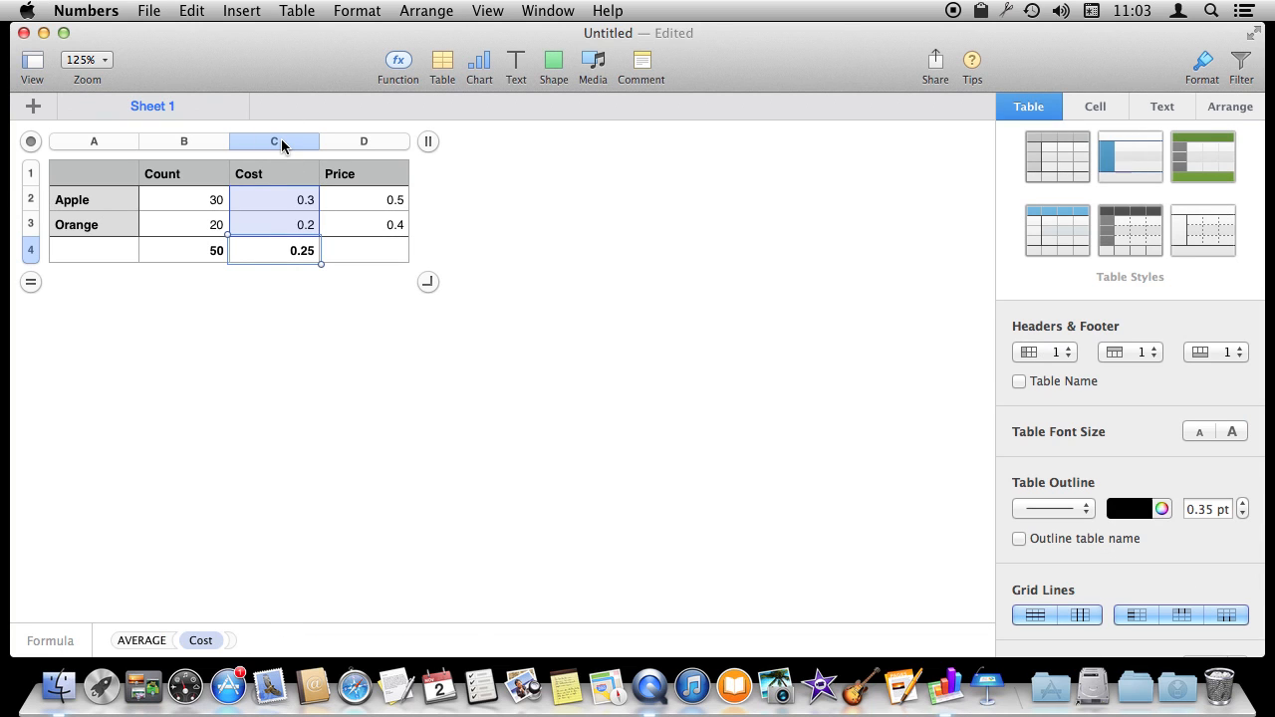
Copy the AVERAGE formula from footer cell C4 into D4 for the Price column
key(super+c)
key(Right)
key(super+v)
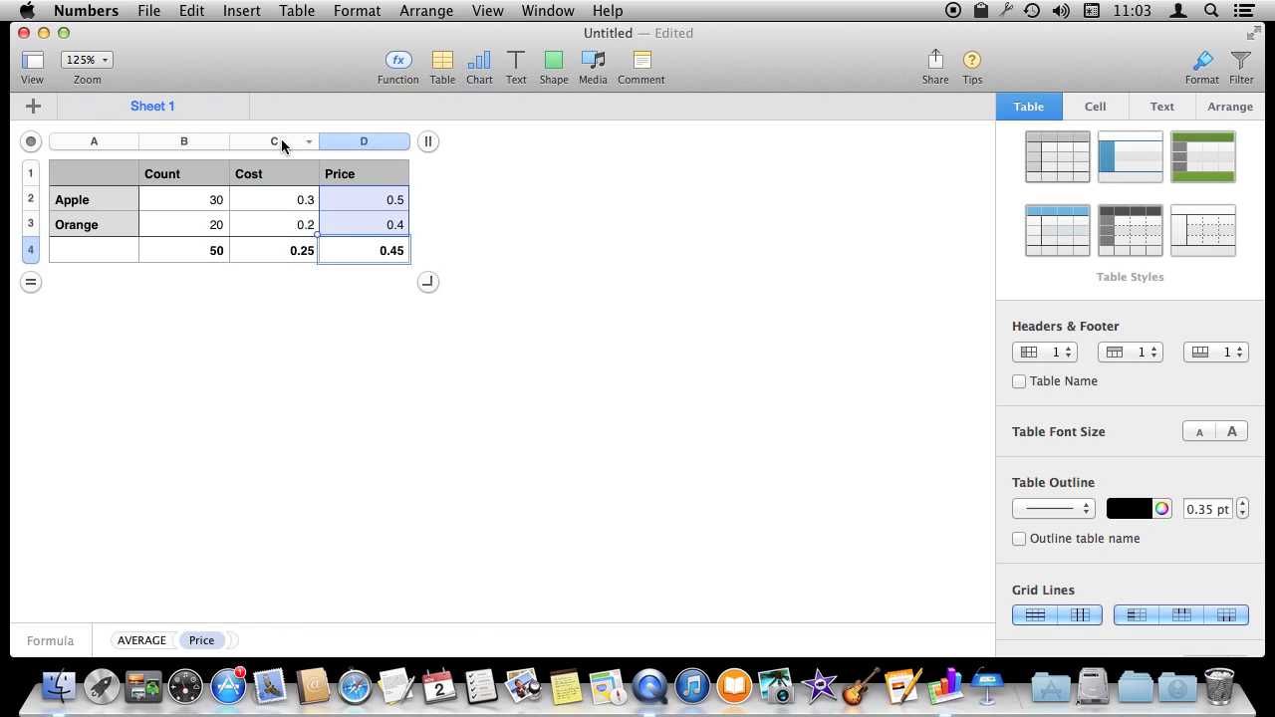
Examine the formulas in footer cells B4, C4 and D4 one after another
key(Left)
key(Left)
key(Right)
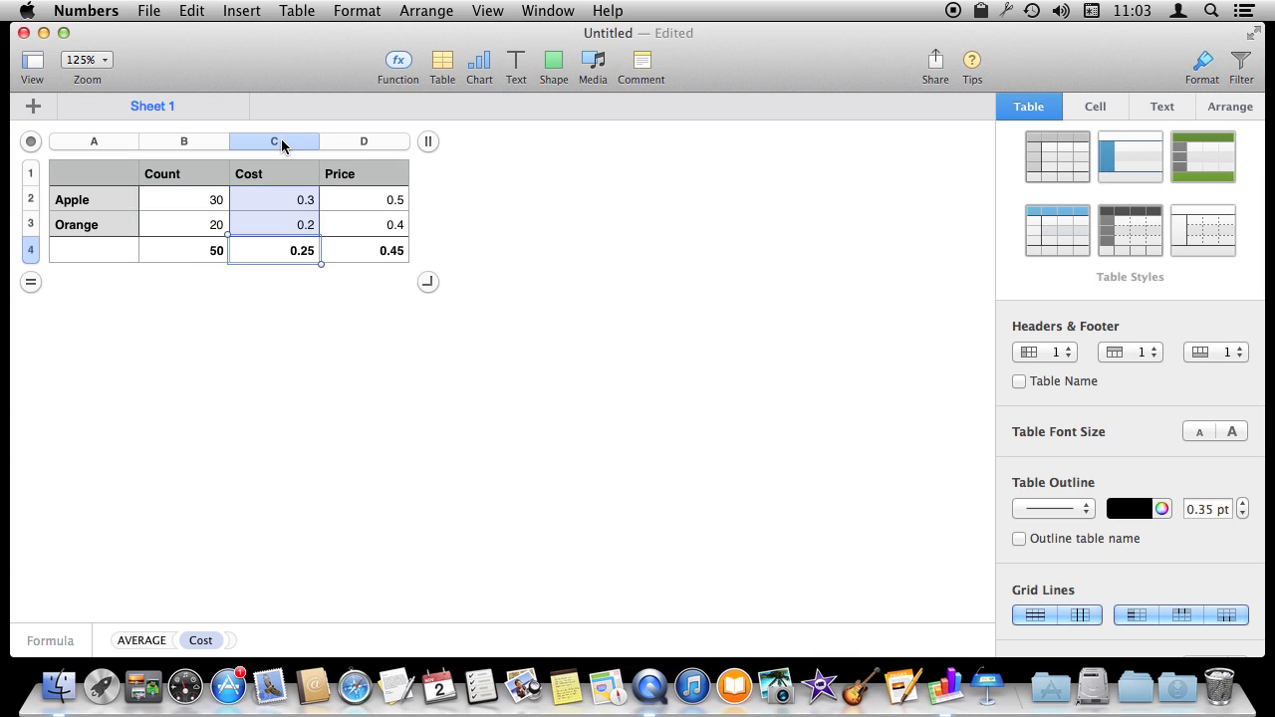
key(Right)
key(Left)
key(Left)
key(Right)
key(Right)
key(Left)
key(Left)
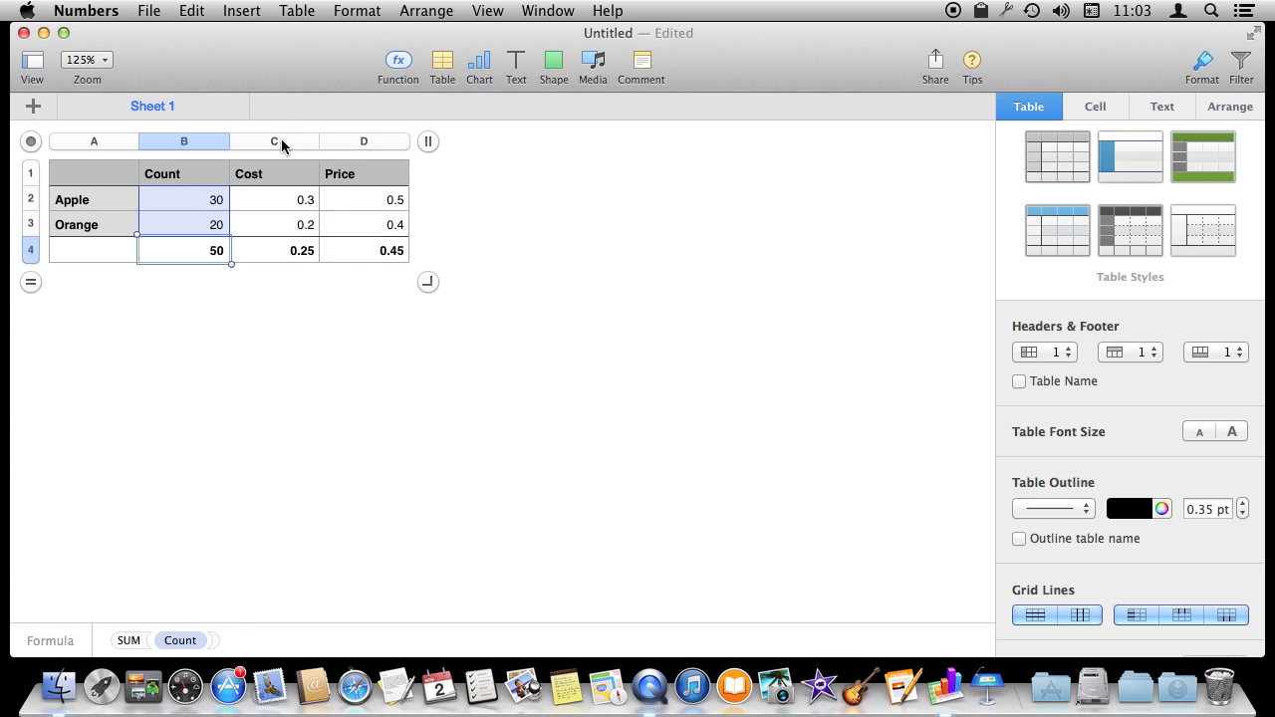
Add an empty body row below the Orange row, above the footer row
click(200, 223)
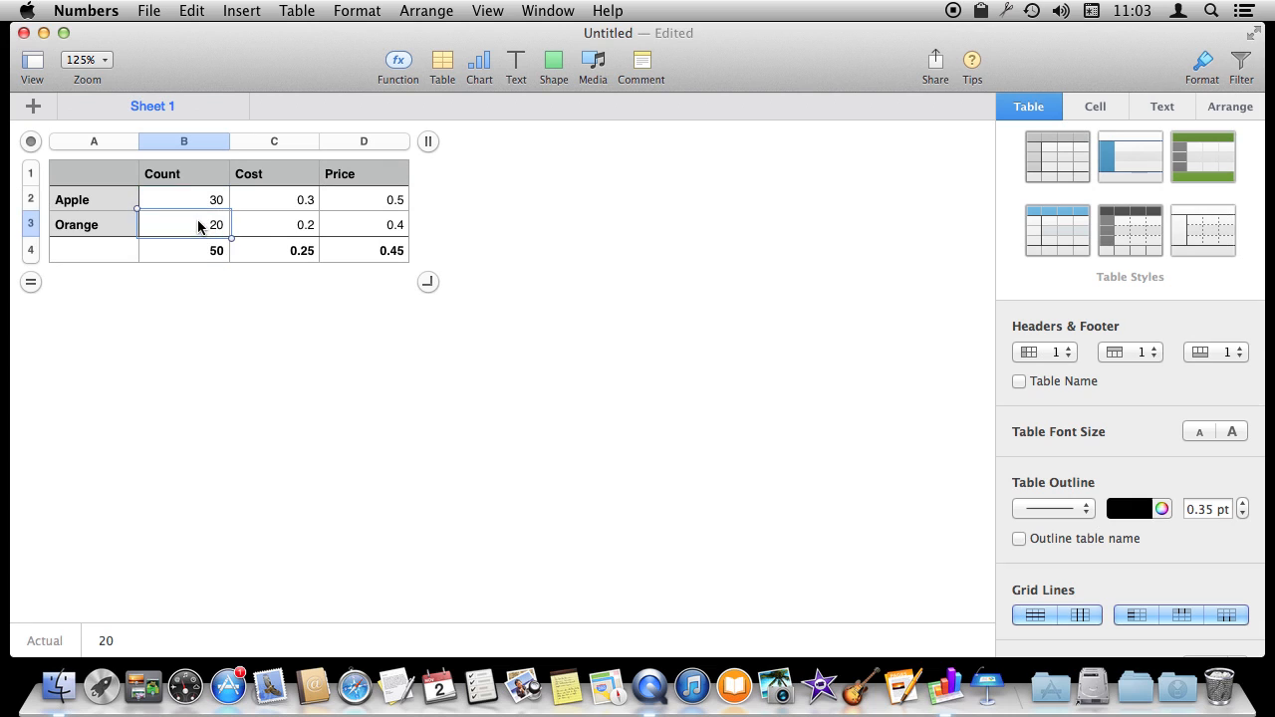
click(348, 225)
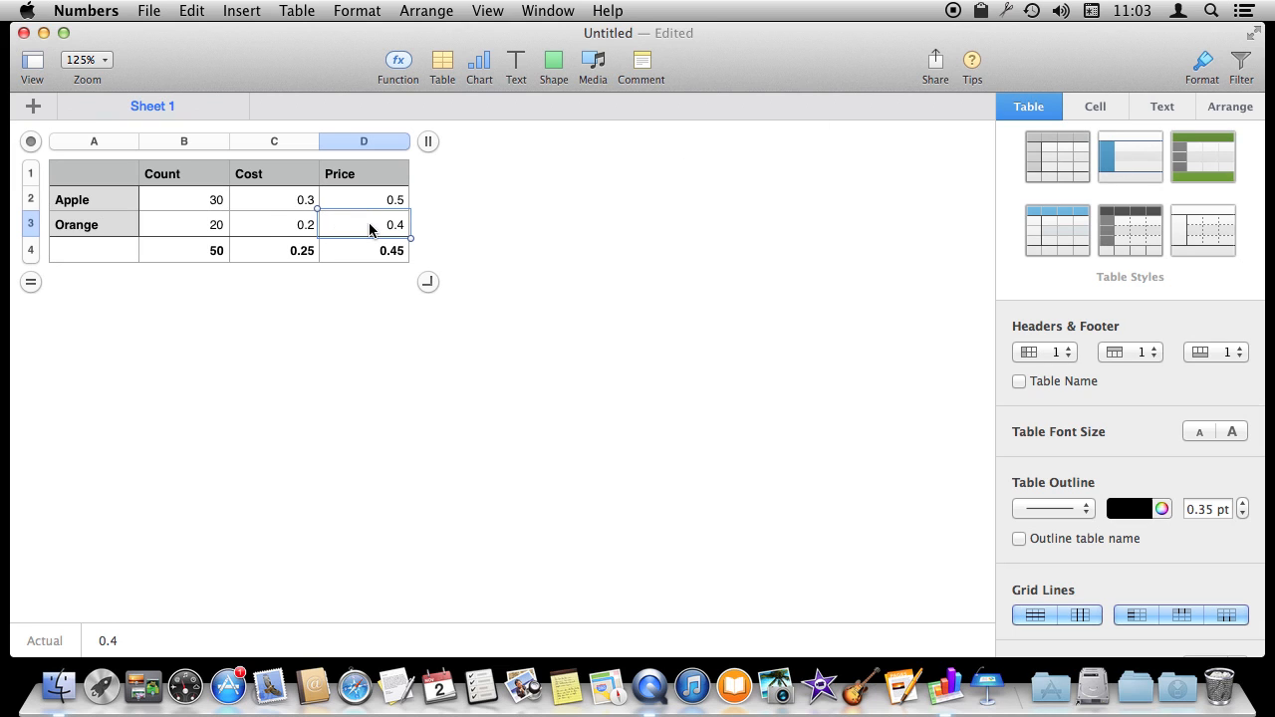
key(Return)
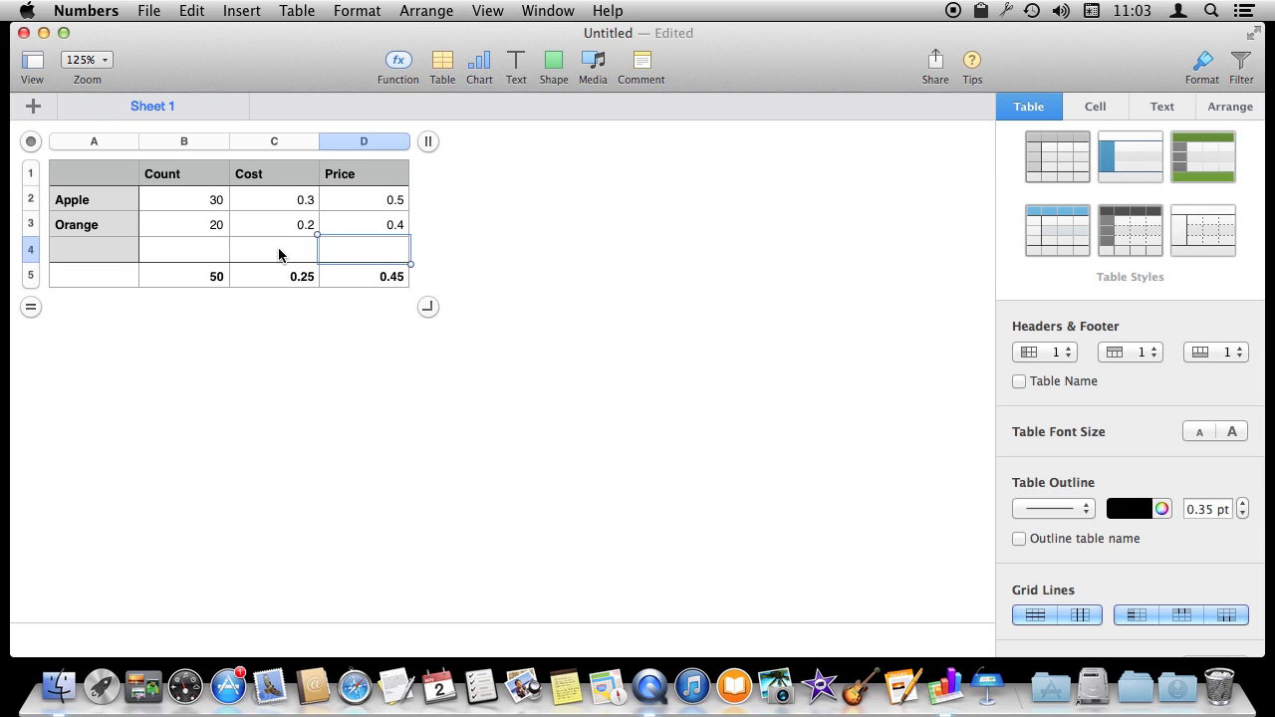
Label the new row Pear in header cell A4
key(Down)
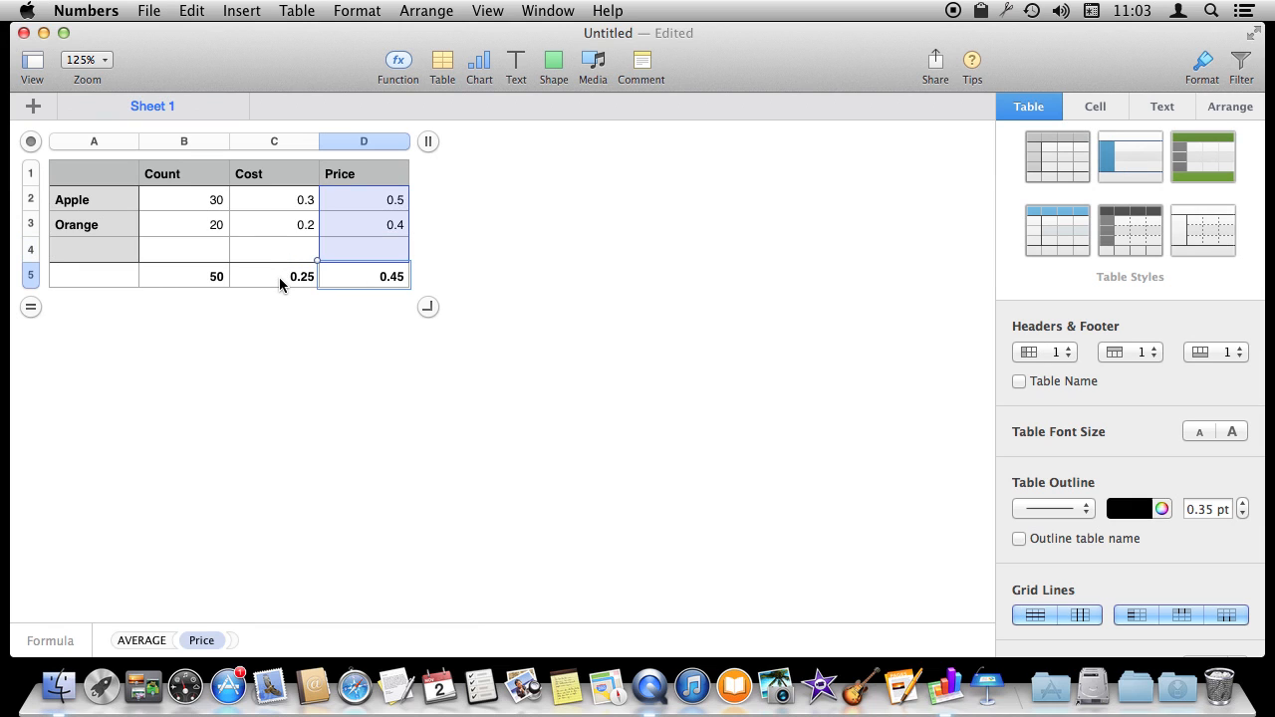
key(Left)
key(Left)
key(Left)
key(Up)
text(Pear)
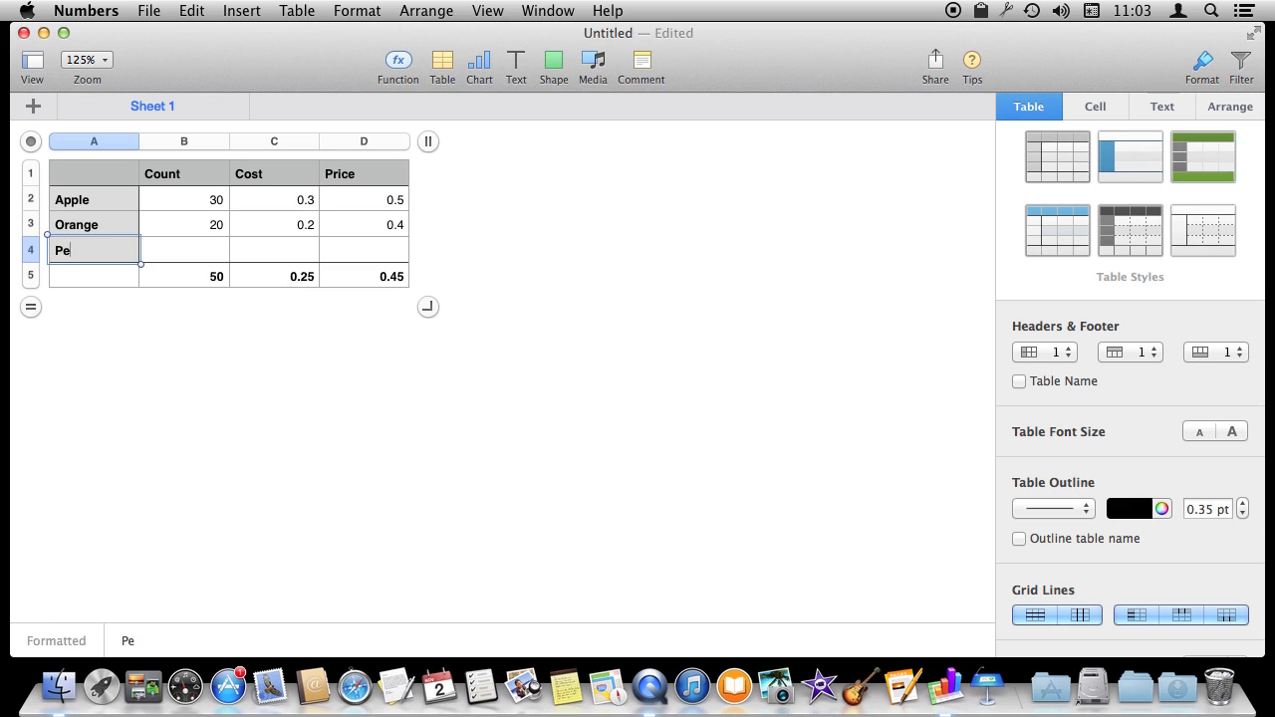
Fill in the Pear row with a count of 40, a cost of 0.25 and a price of 0.35
key(Tab)
text(40)
key(Tab)
text(0.25)
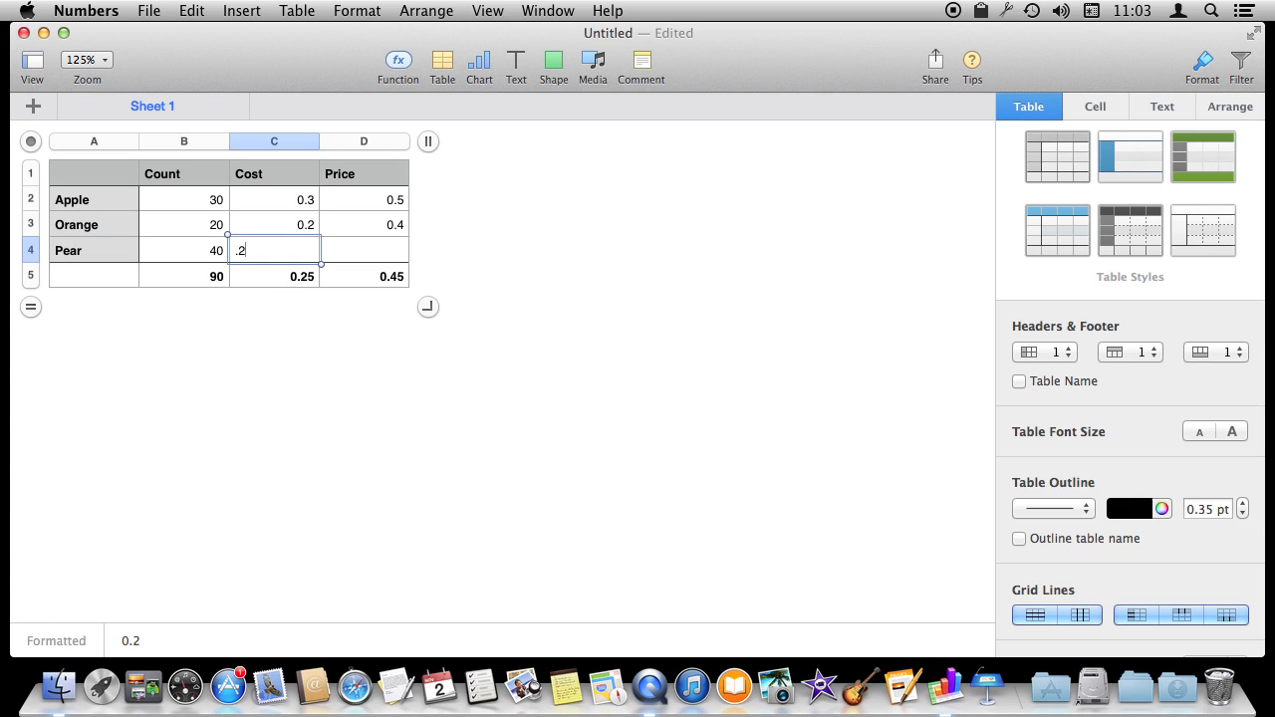
key(Tab)
text(.35)
key(Return)
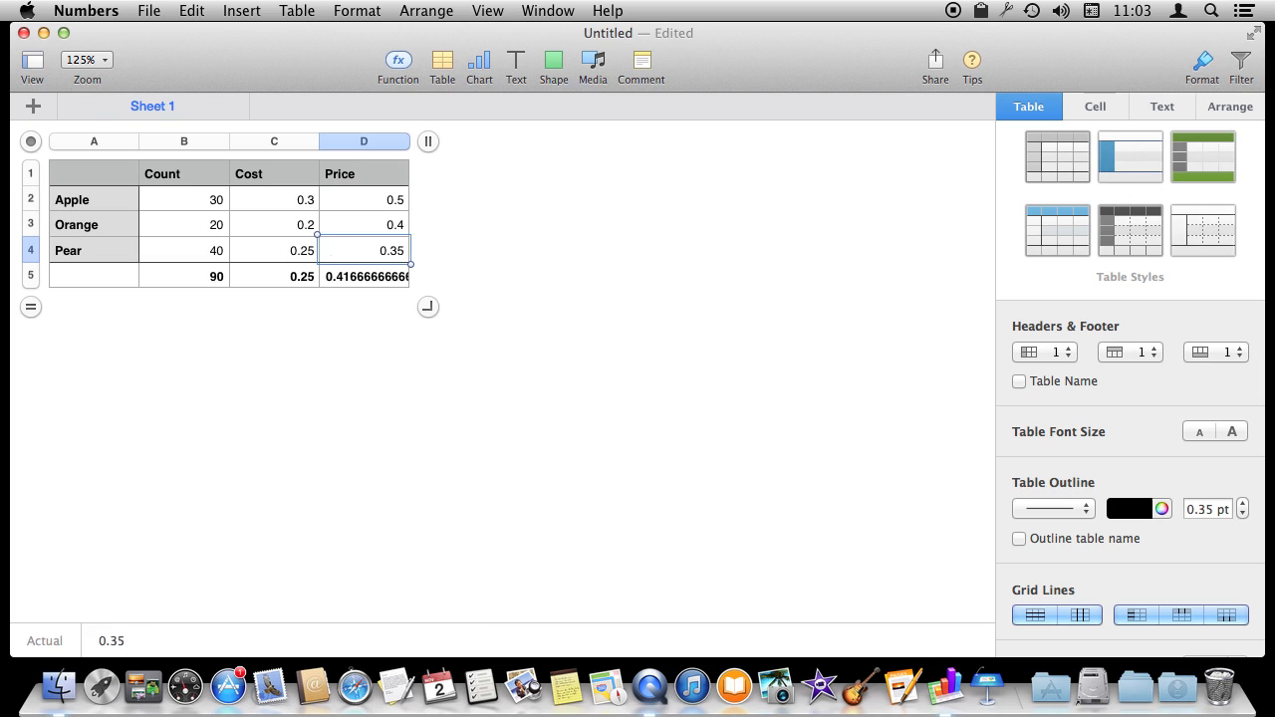
Try a formula in footer cell A5 that combines the Orange and Pear counts with addition and multiplication, and discard it
key(Left)
key(Left)
key(Down)
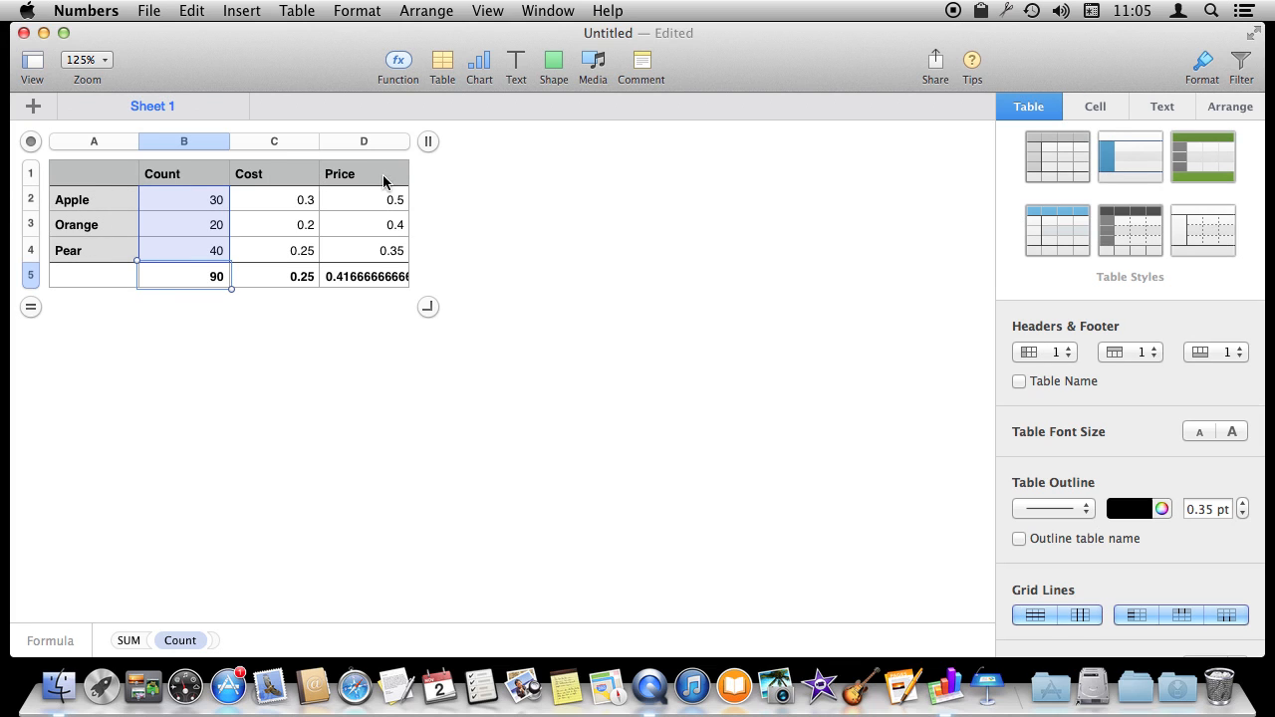
click(96, 278)
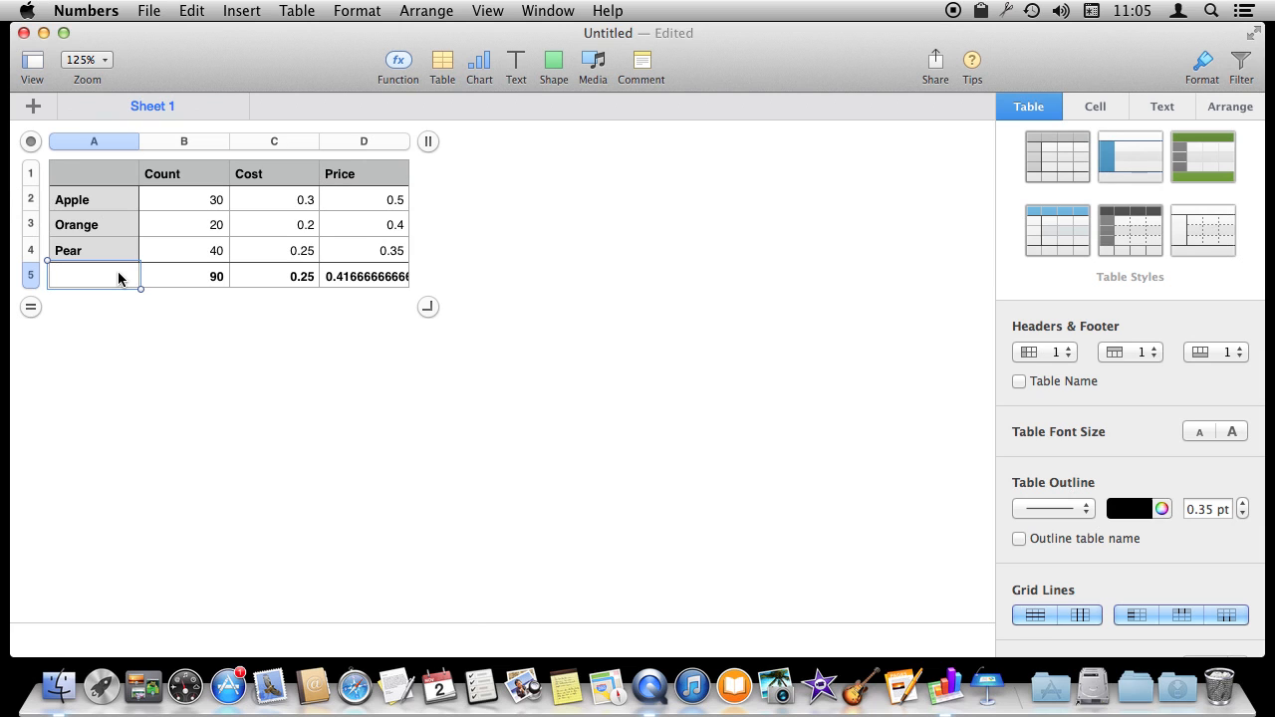
text(=)
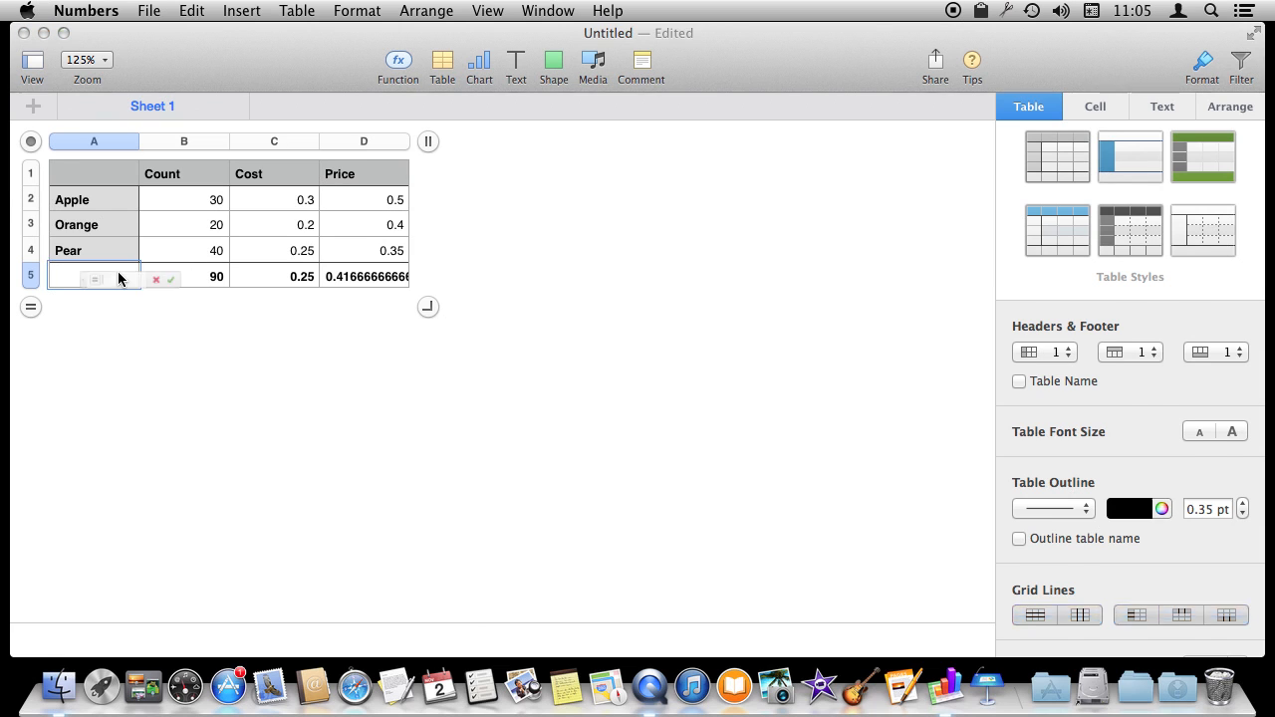
click(204, 231)
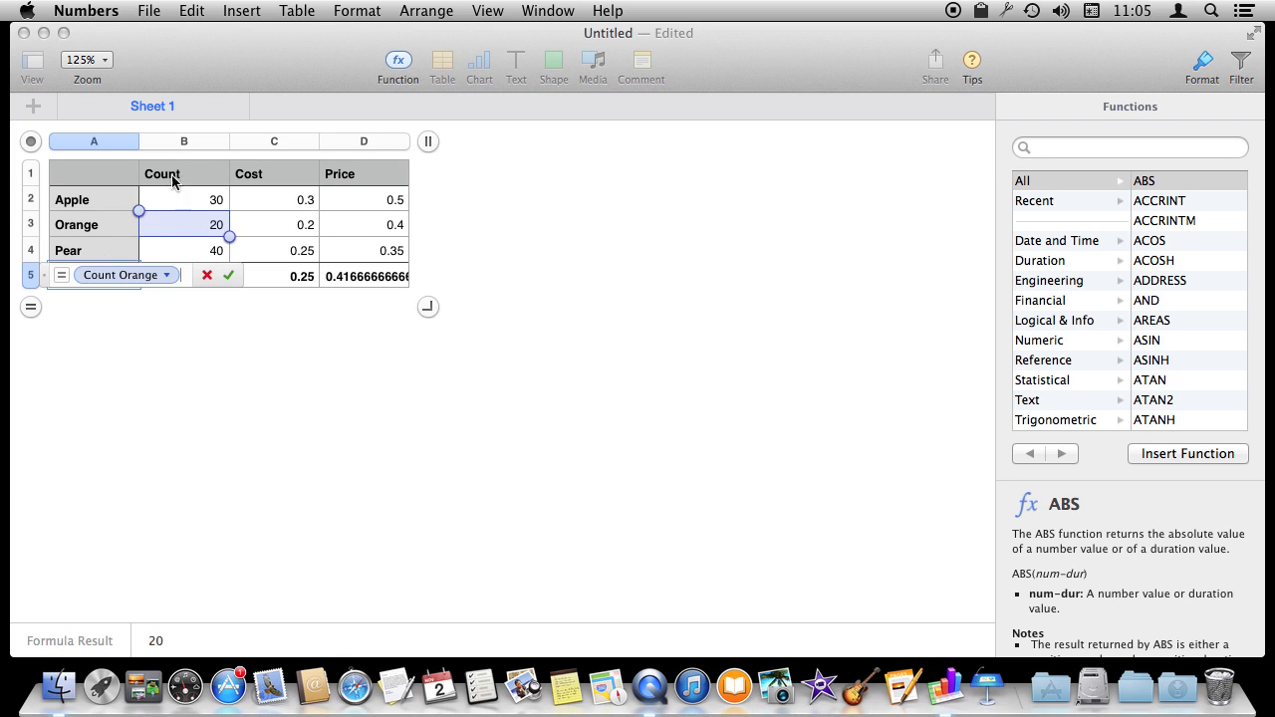
text(+)
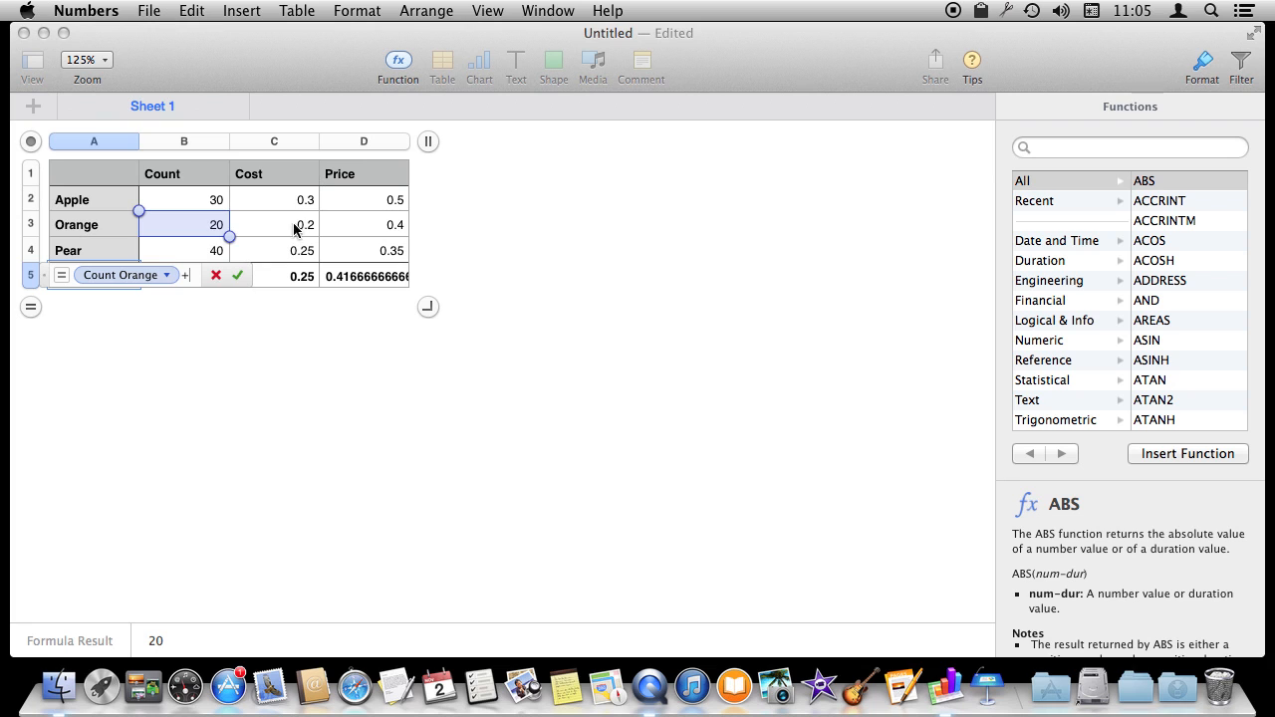
click(192, 250)
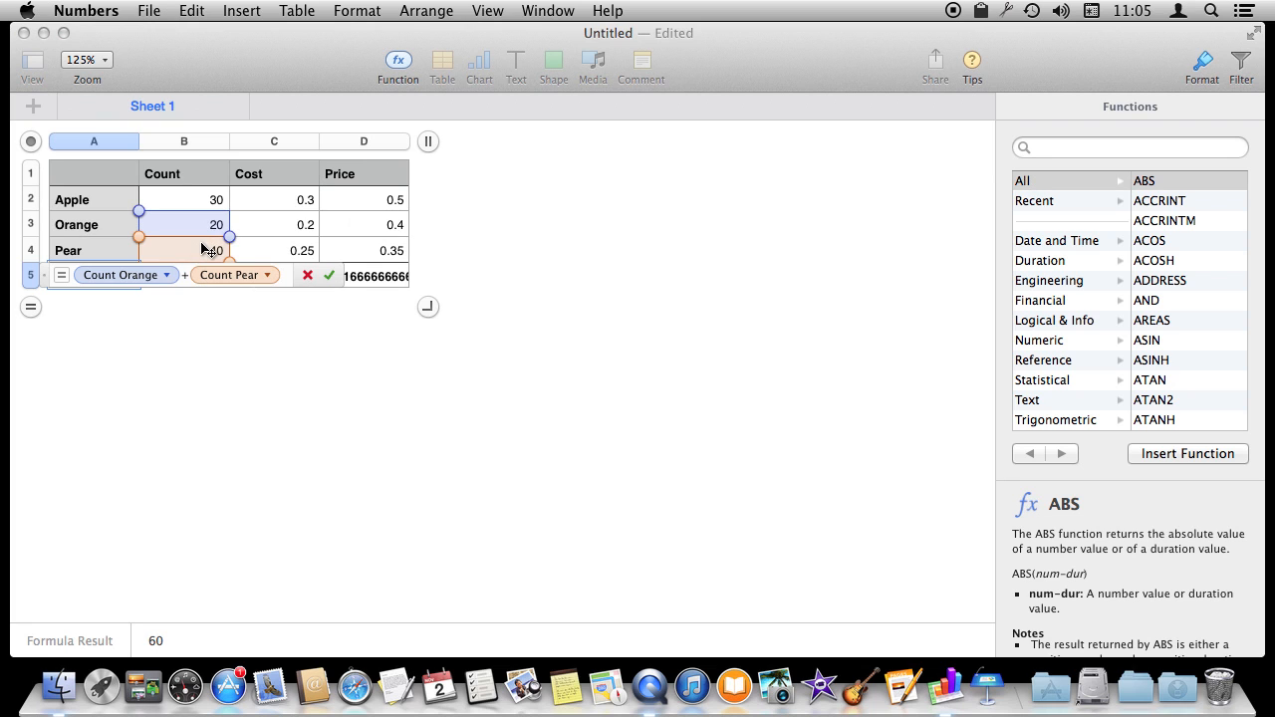
text(*)
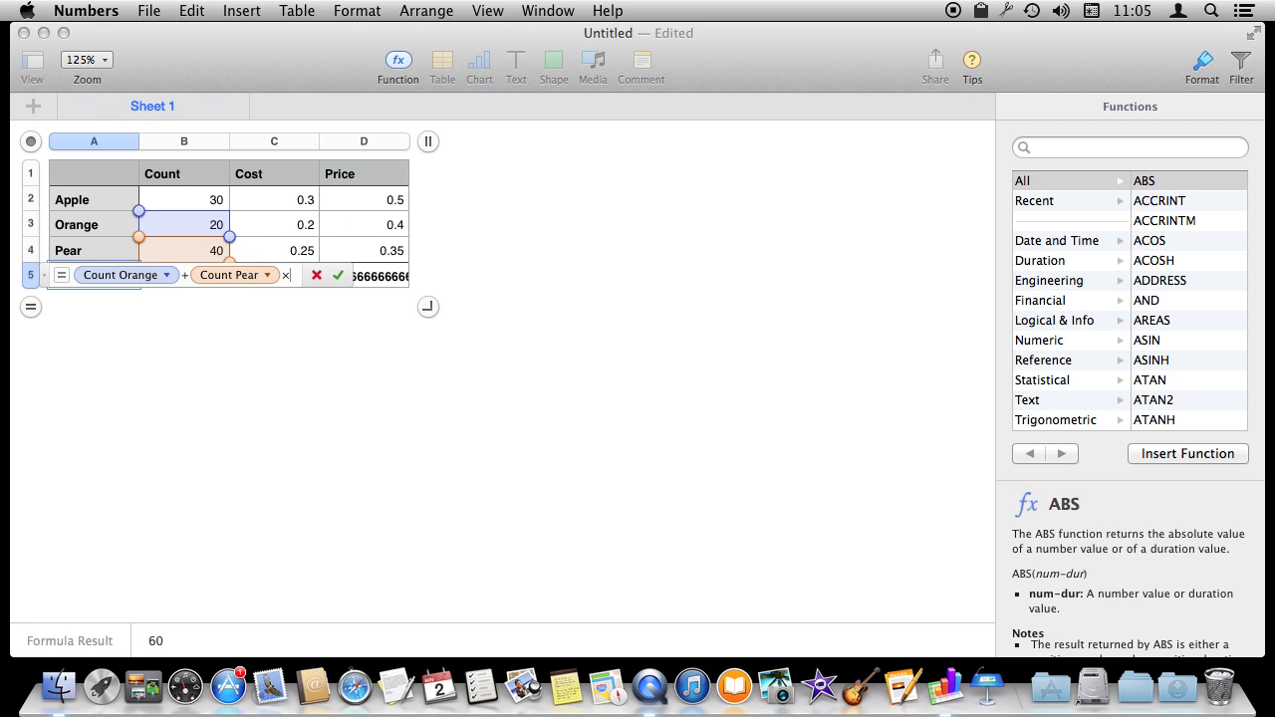
click(306, 253)
key(super+a)
key(BackSpace)
key(Escape)
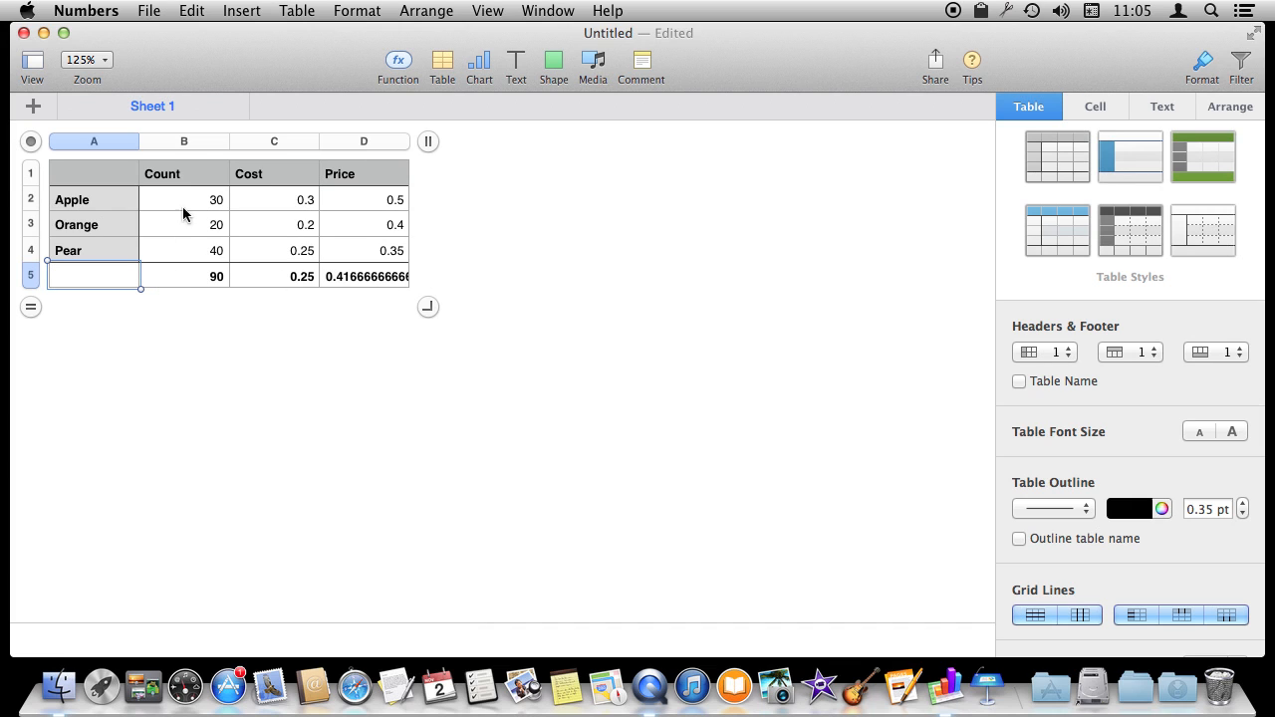
Examine how the header row and header column behave while the sheet is scrolled vertically and horizontally
key(Up)
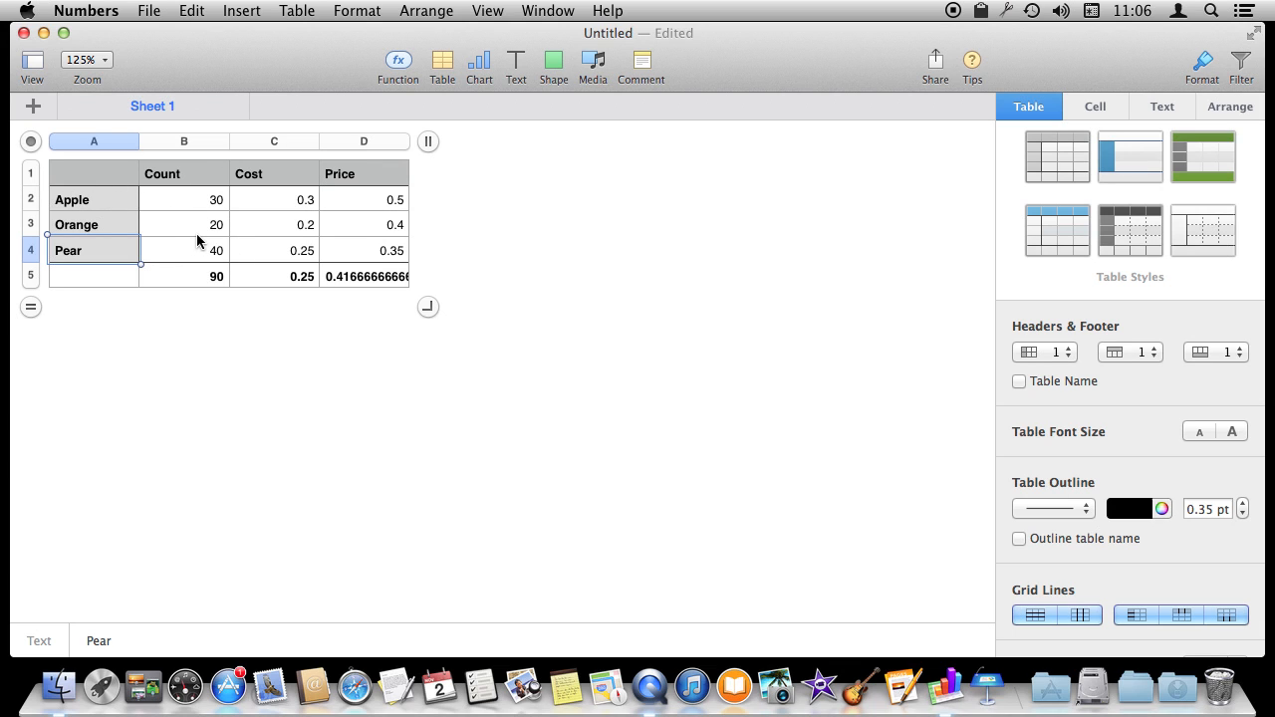
scroll(196, 240, down, 4)
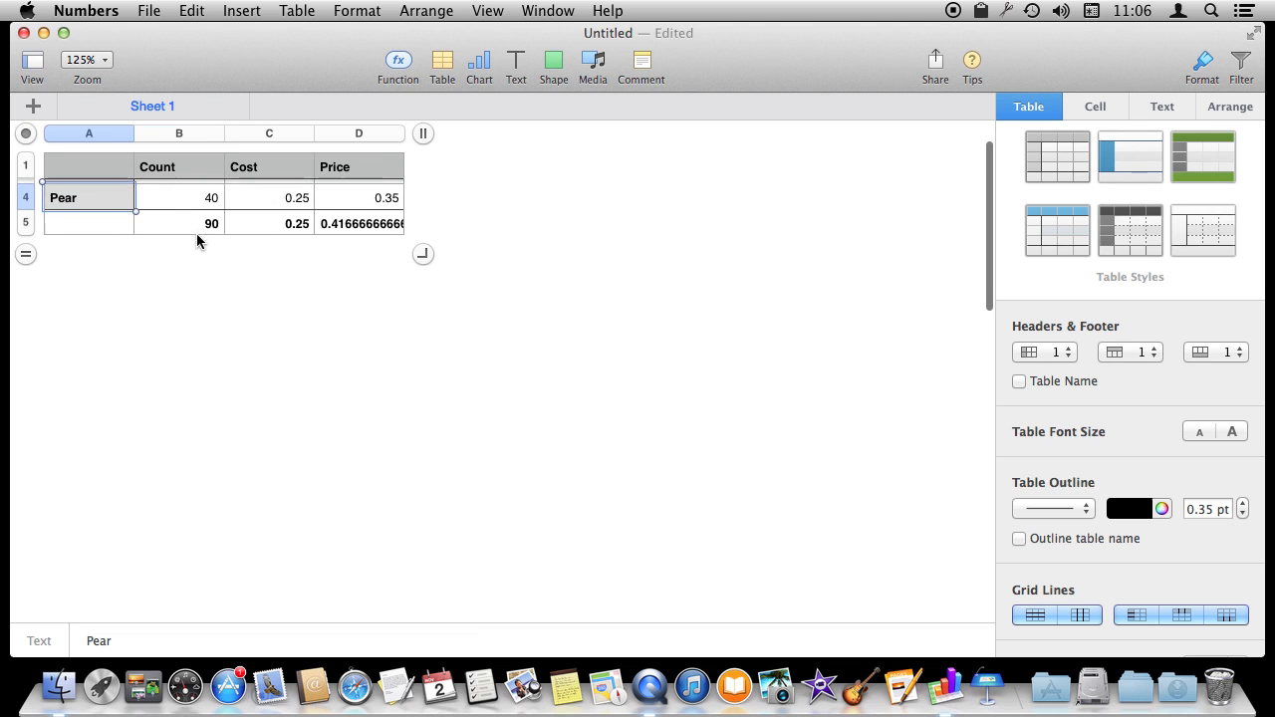
scroll(196, 240, up, 4)
scroll(197, 240, right, 3)
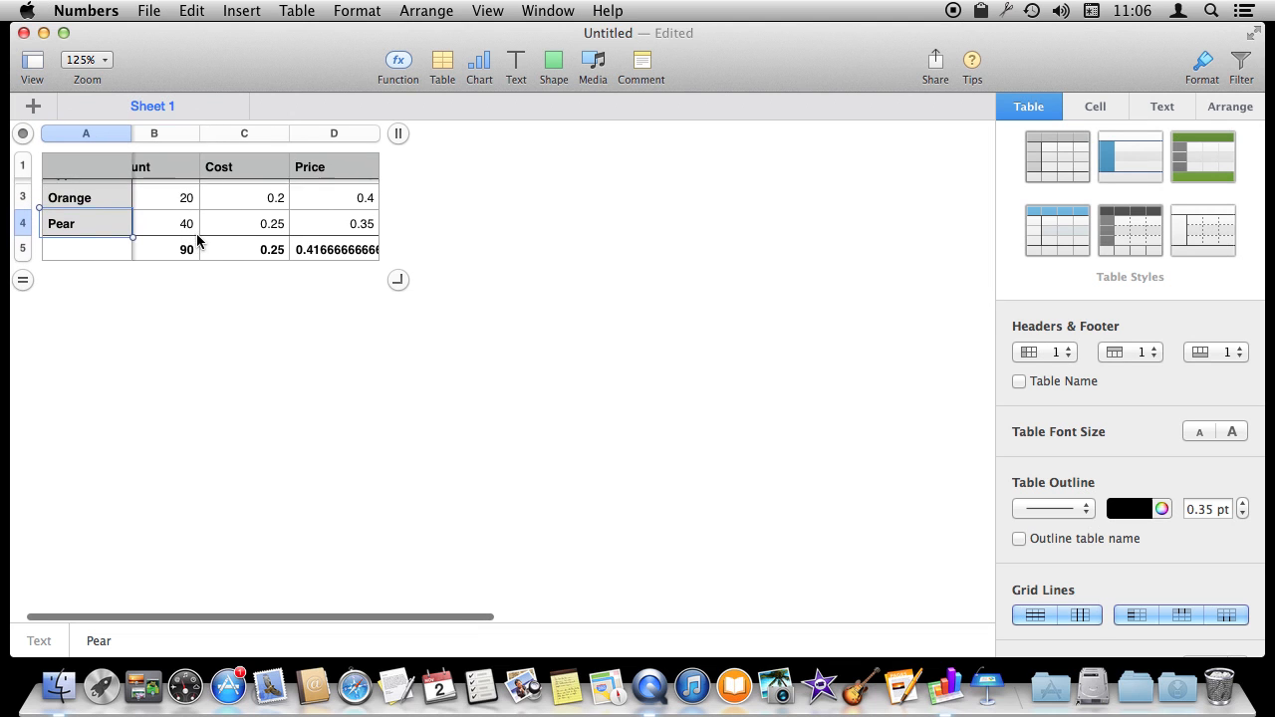
scroll(196, 240, right, 3)
scroll(197, 240, left, 5)
scroll(197, 240, down, 2)
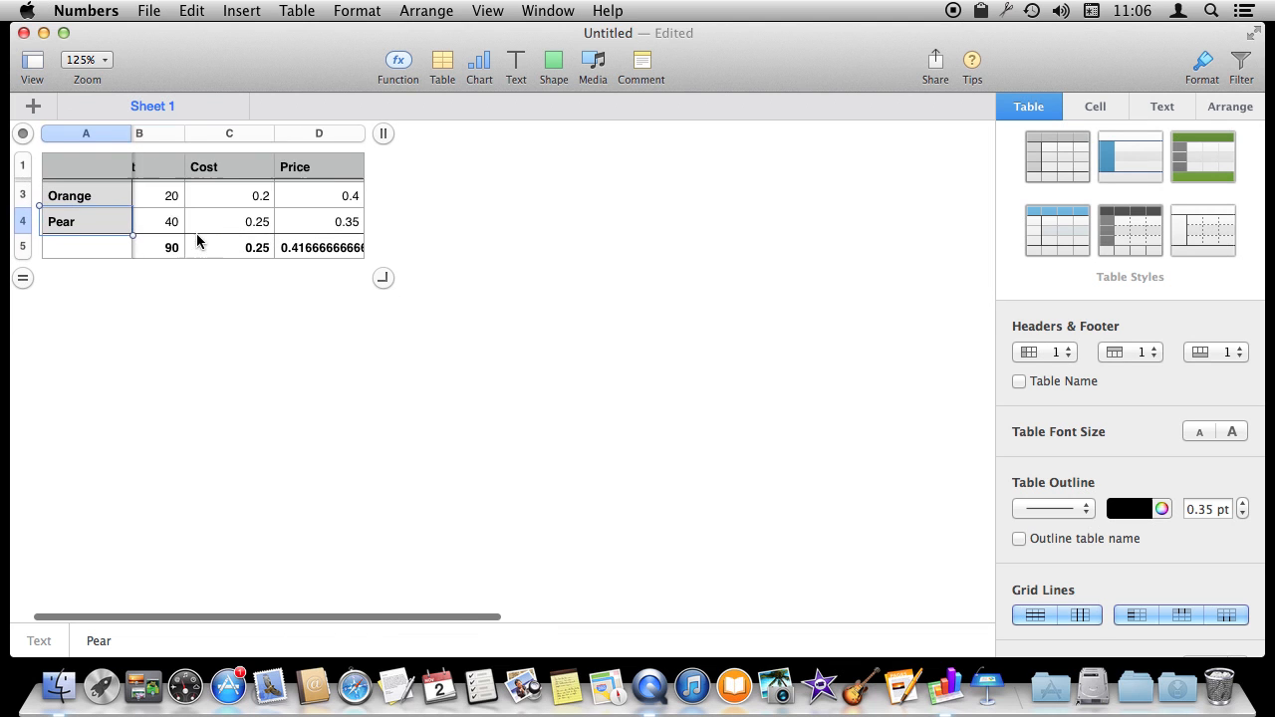
scroll(196, 240, up, 1)
scroll(198, 256, up, 1)
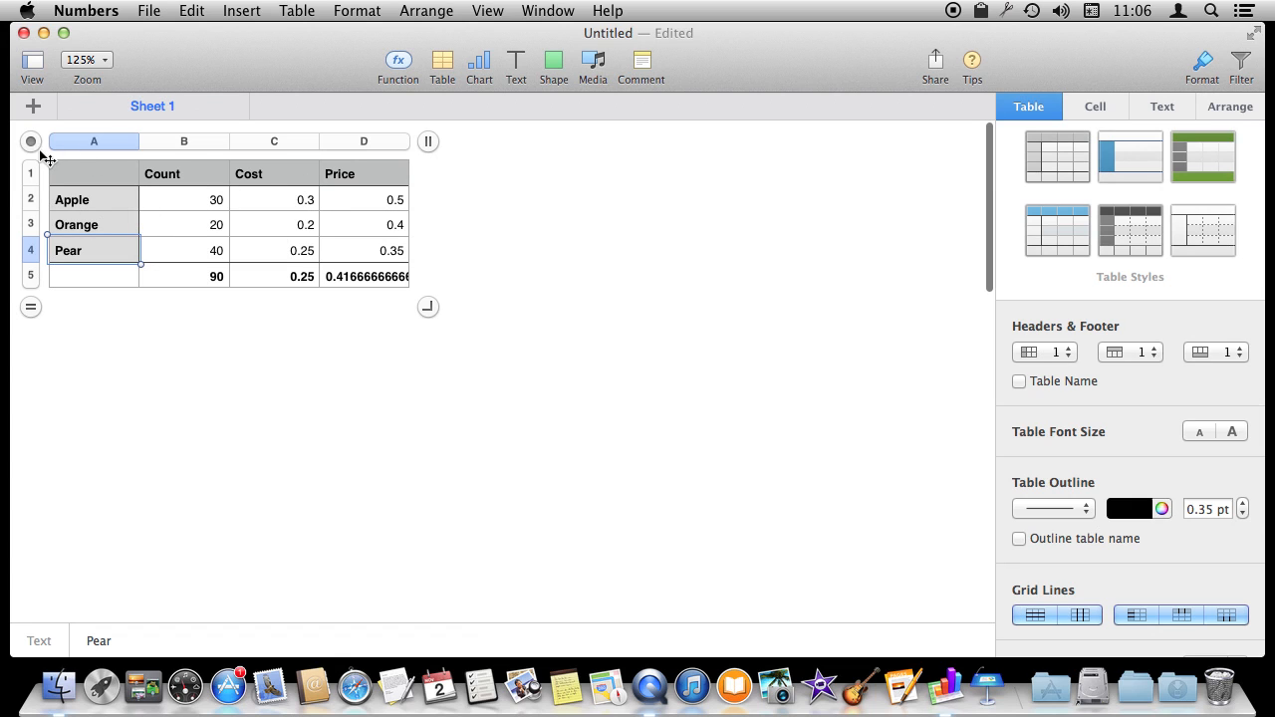
Try the green and blue-header table styles on the table, and reapply the gray header style
click(1206, 155)
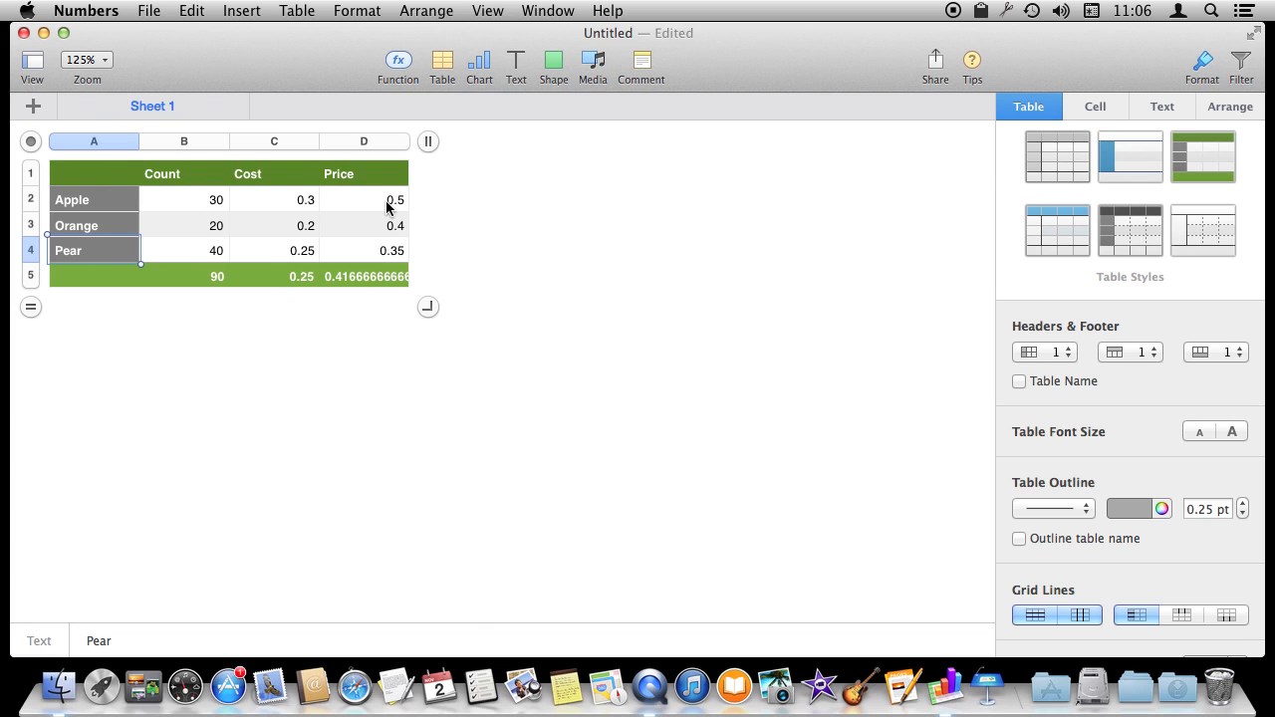
click(1114, 166)
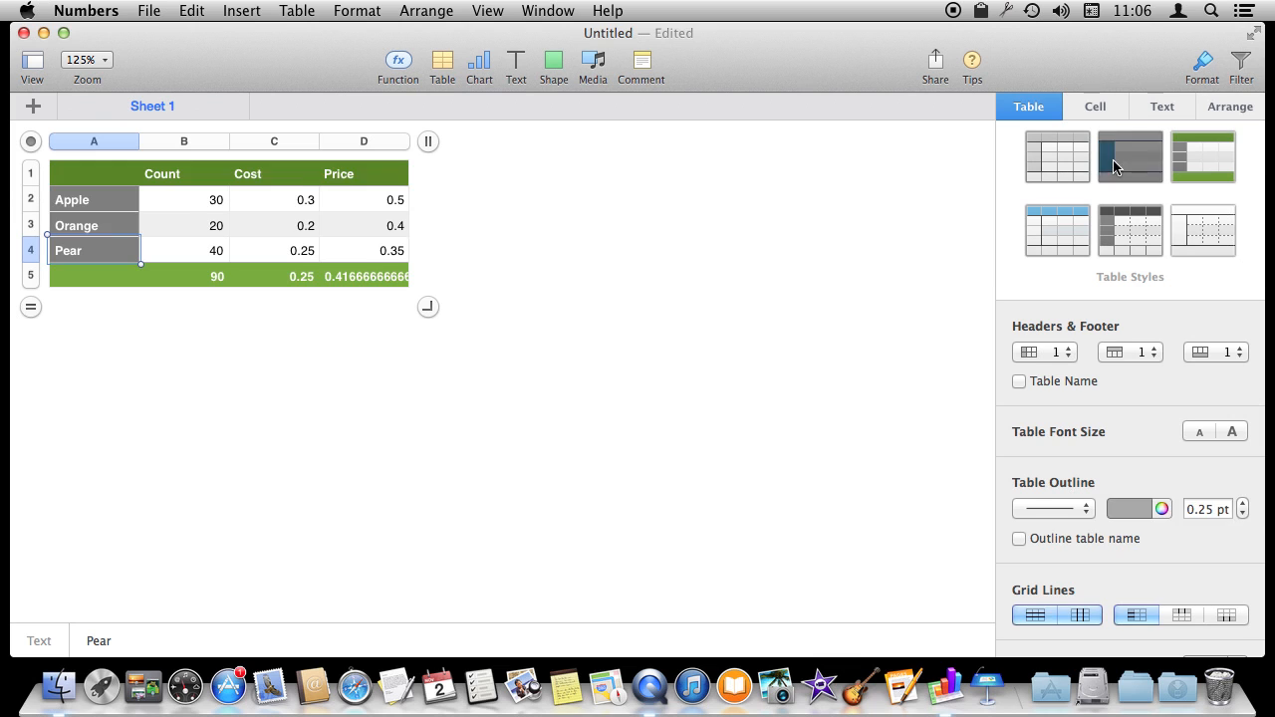
click(1237, 166)
click(1074, 234)
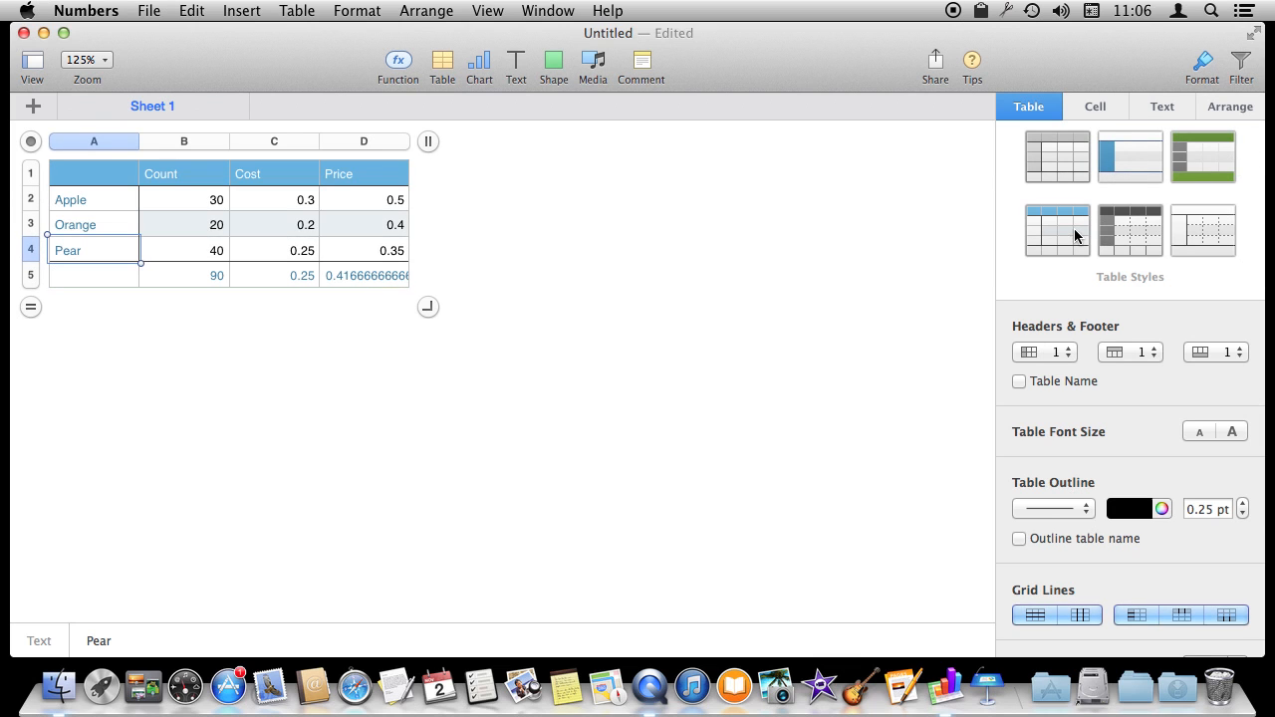
click(1059, 156)
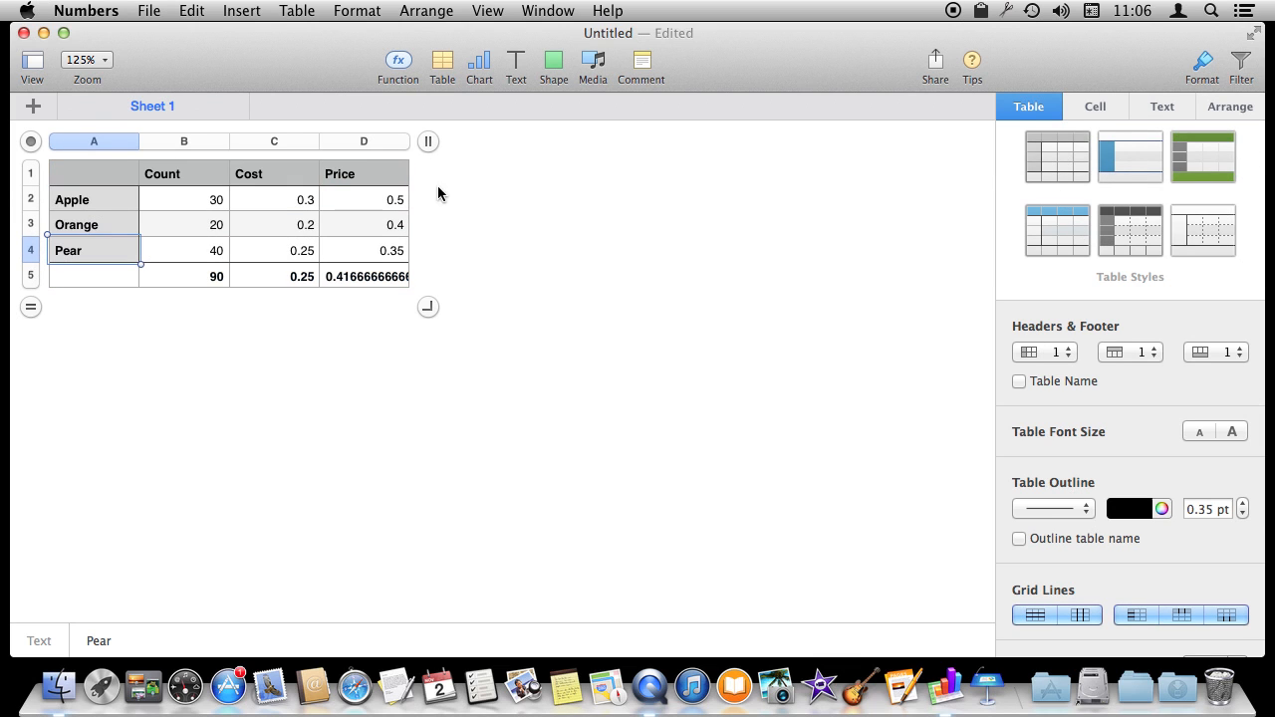